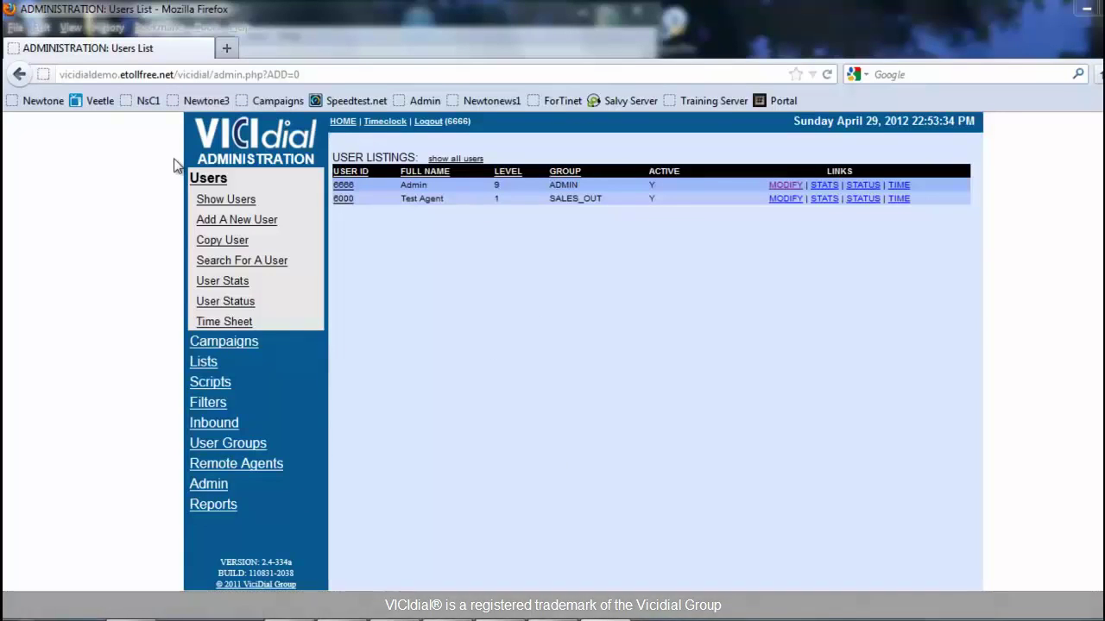
Go to Admin > Audio Store in VICIdial
{"action": "left_click", "coordinate": [208, 486]}
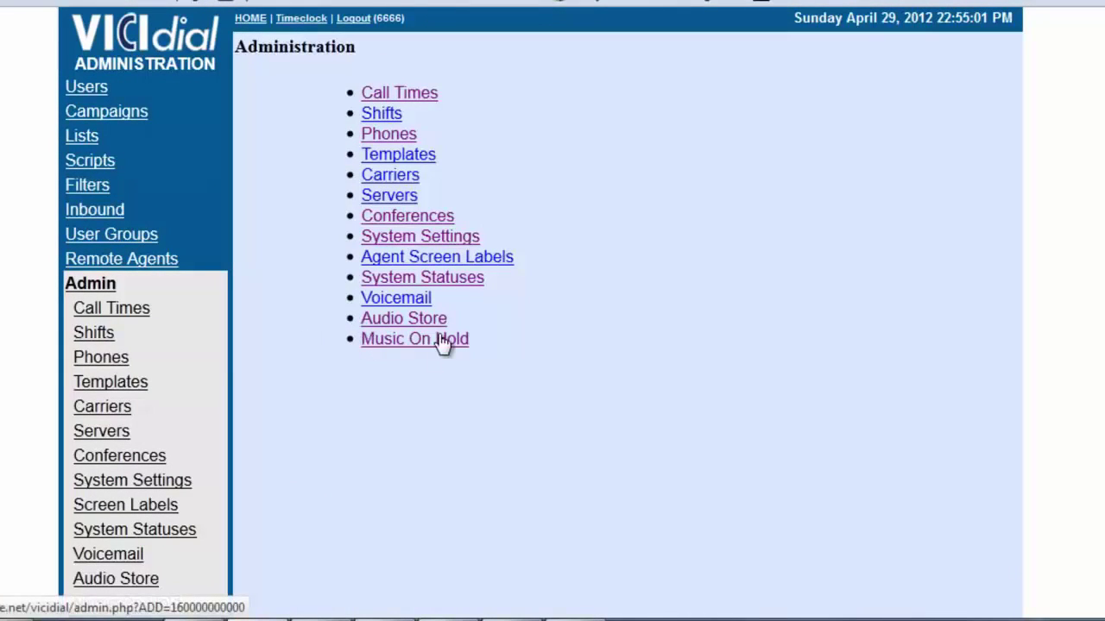
{"action": "left_click", "coordinate": [377, 321]}
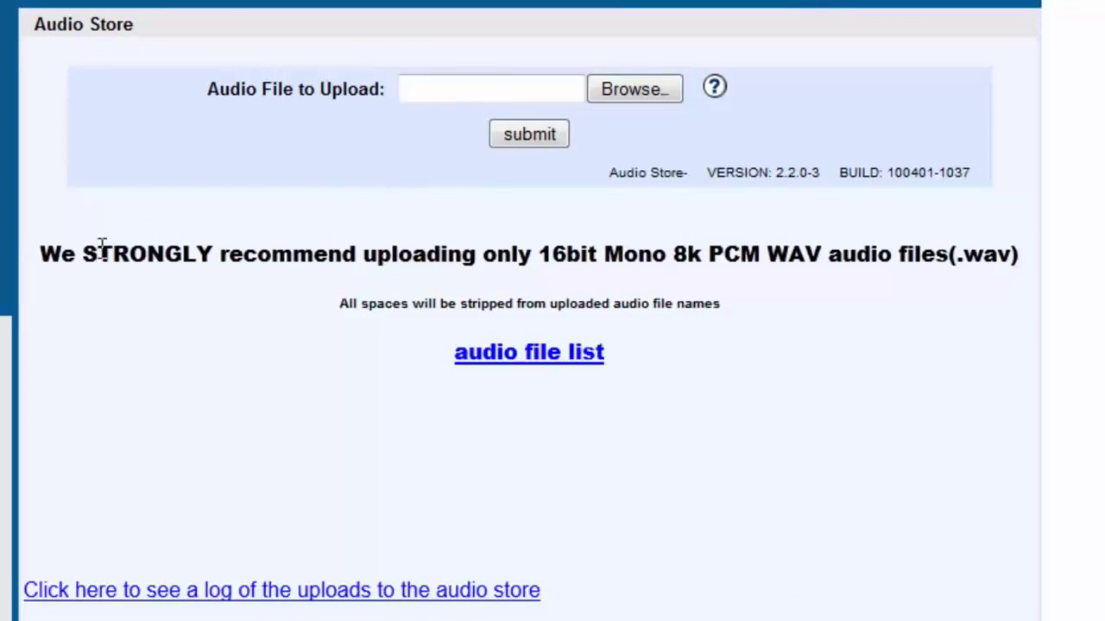
In WavePad, confirm service.gsm would save as GSM (*.gsm), then cancel without saving
{"action": "left_click_drag", "start_coordinate": [63, 259], "coordinate": [1038, 265]}
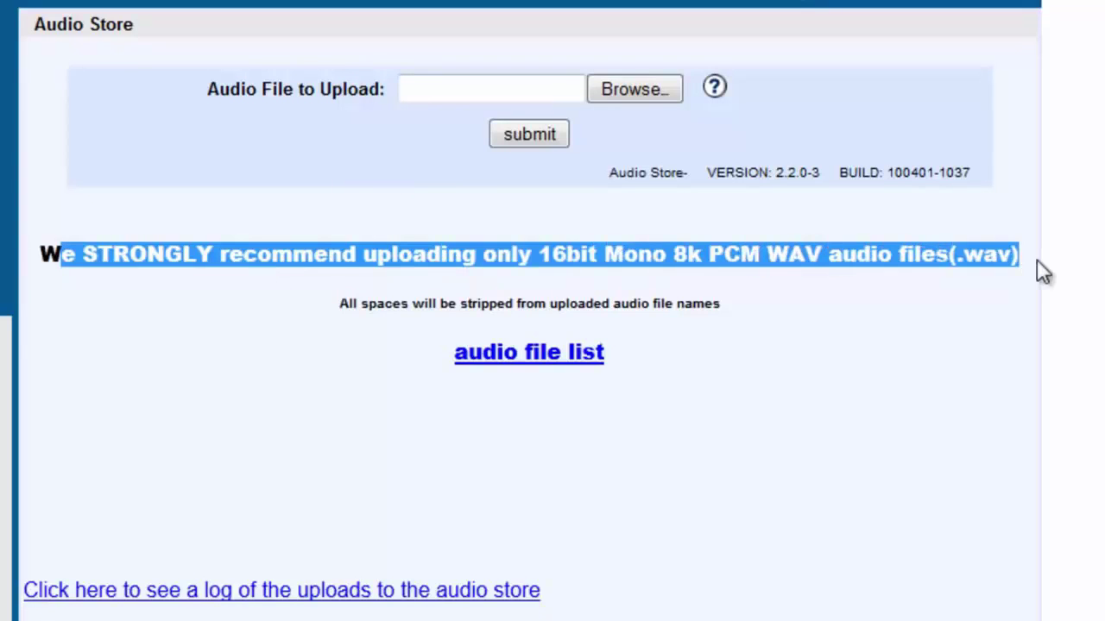
{"action": "left_click", "coordinate": [1021, 268]}
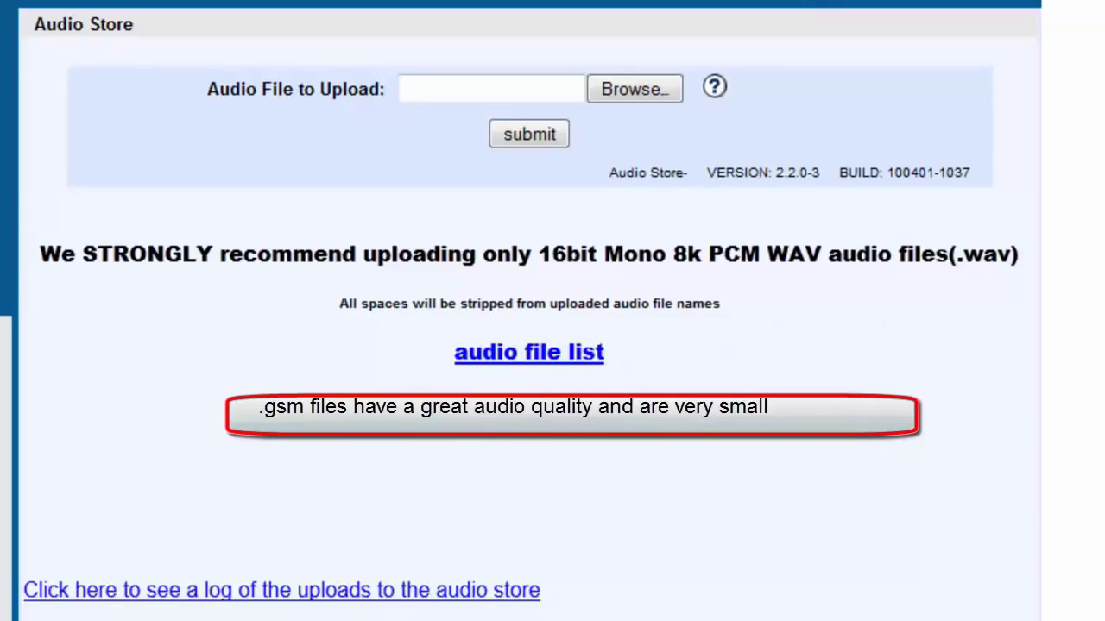
{"action": "left_click", "coordinate": [296, 579]}
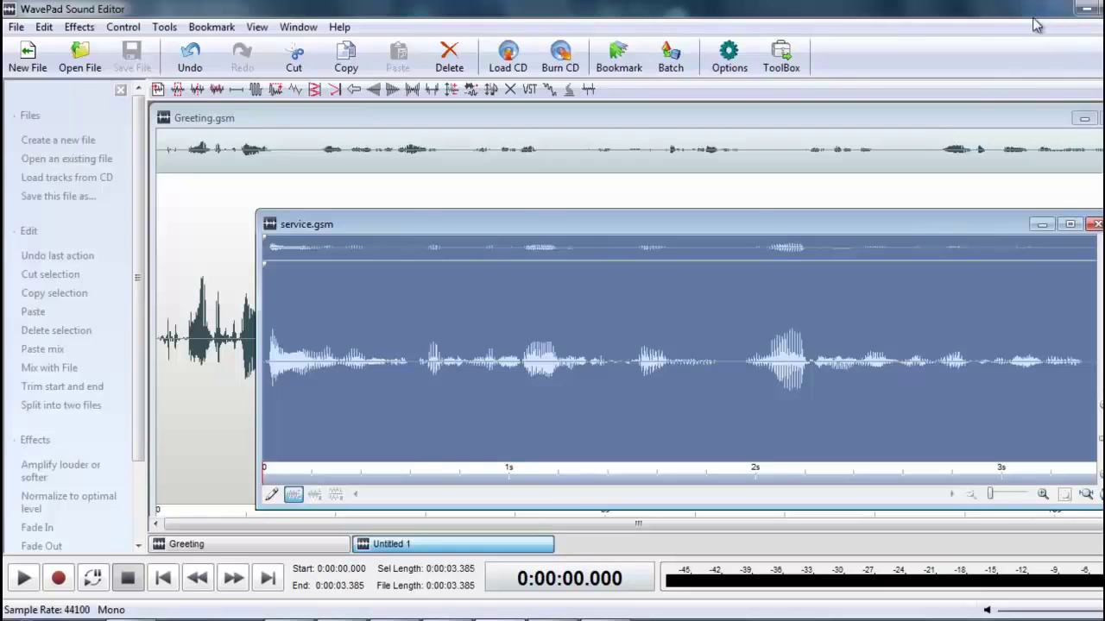
{"action": "left_click", "coordinate": [16, 27]}
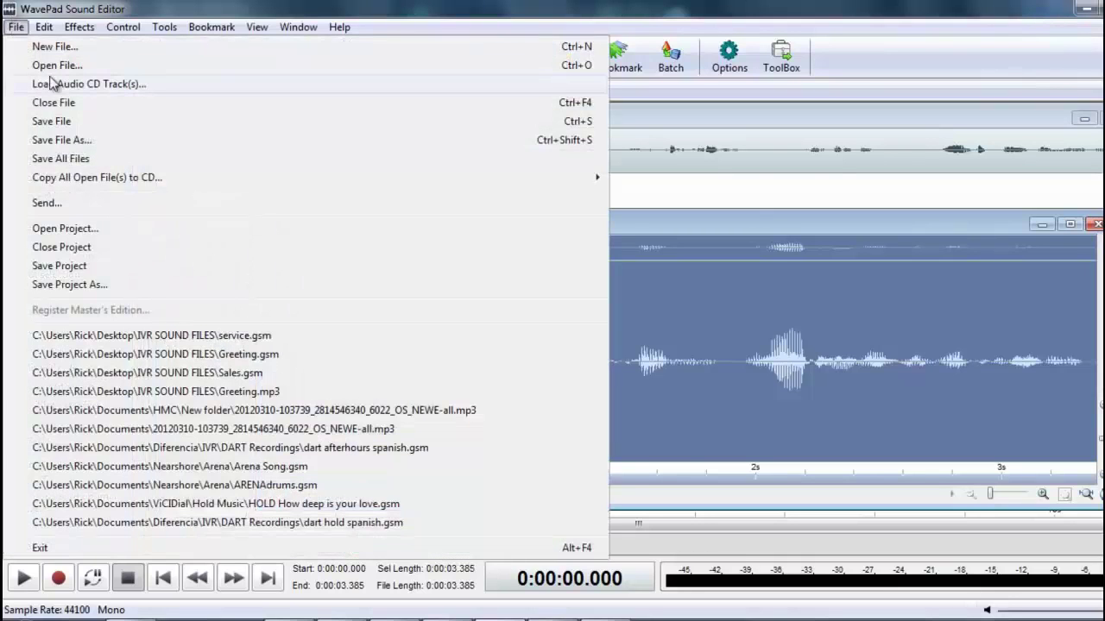
{"action": "left_click", "coordinate": [46, 125]}
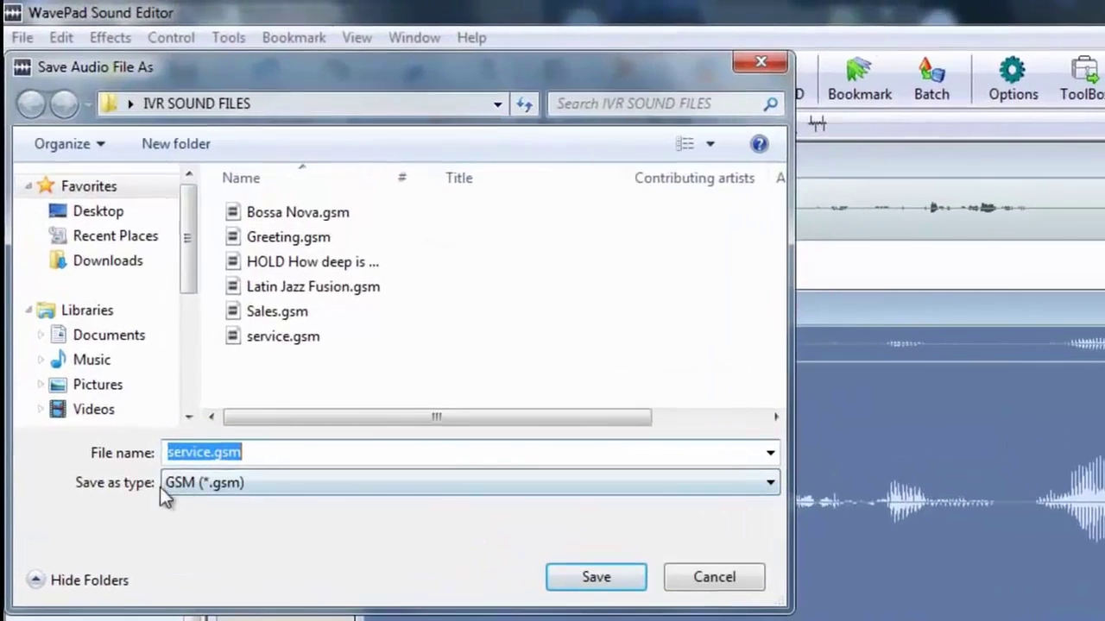
{"action": "left_click", "coordinate": [700, 580]}
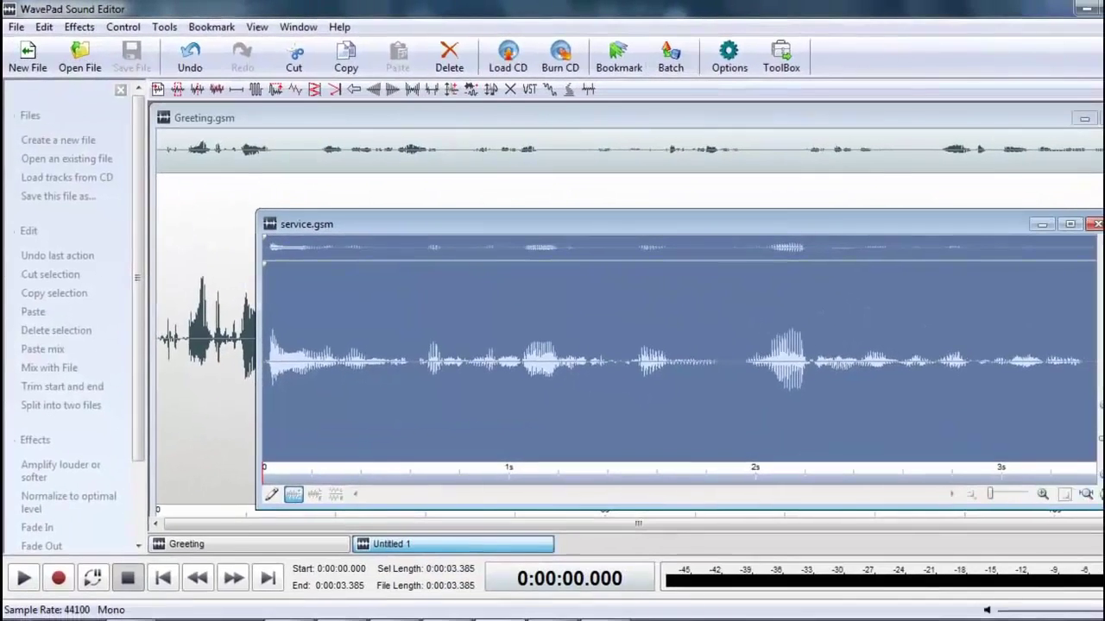
Minimise WavePad and use the Start menu to bring the desktop into view
{"action": "left_click", "coordinate": [1089, 8]}
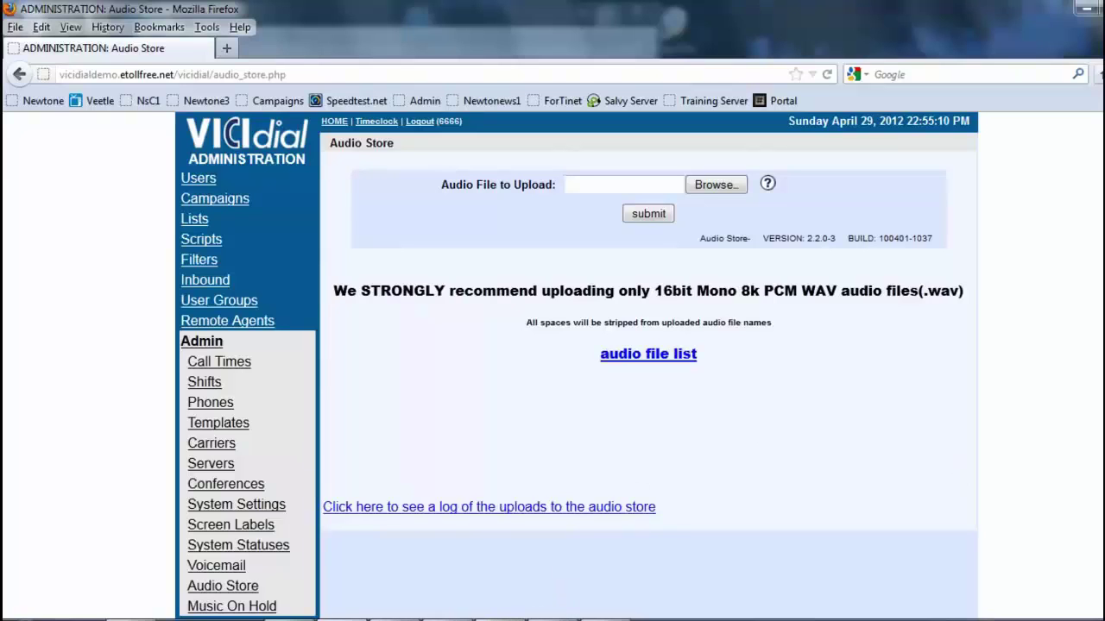
{"action": "key", "text": "super"}
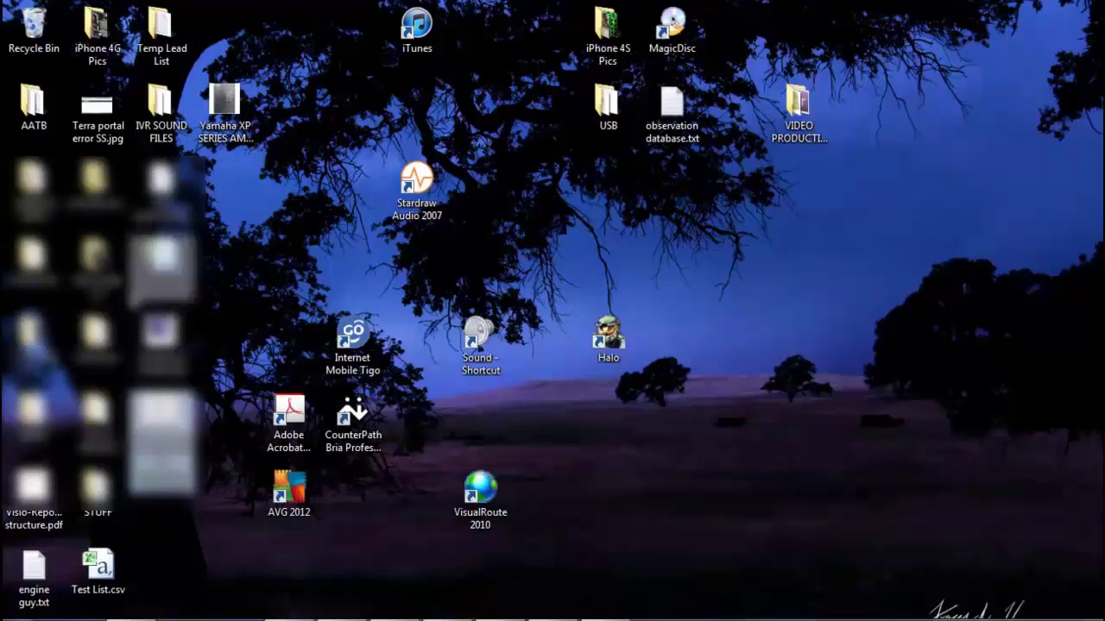
Move IVR SOUND FILES to the desktop's top right and review its seven recordings
{"action": "left_click_drag", "start_coordinate": [161, 108], "coordinate": [890, 129]}
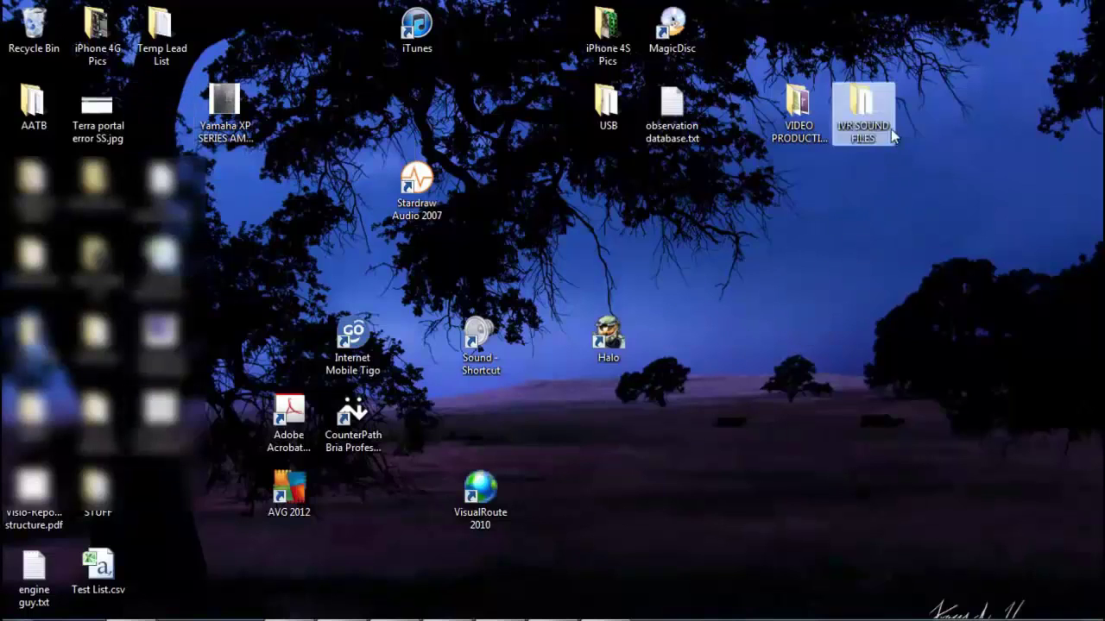
{"action": "double_click", "coordinate": [867, 112]}
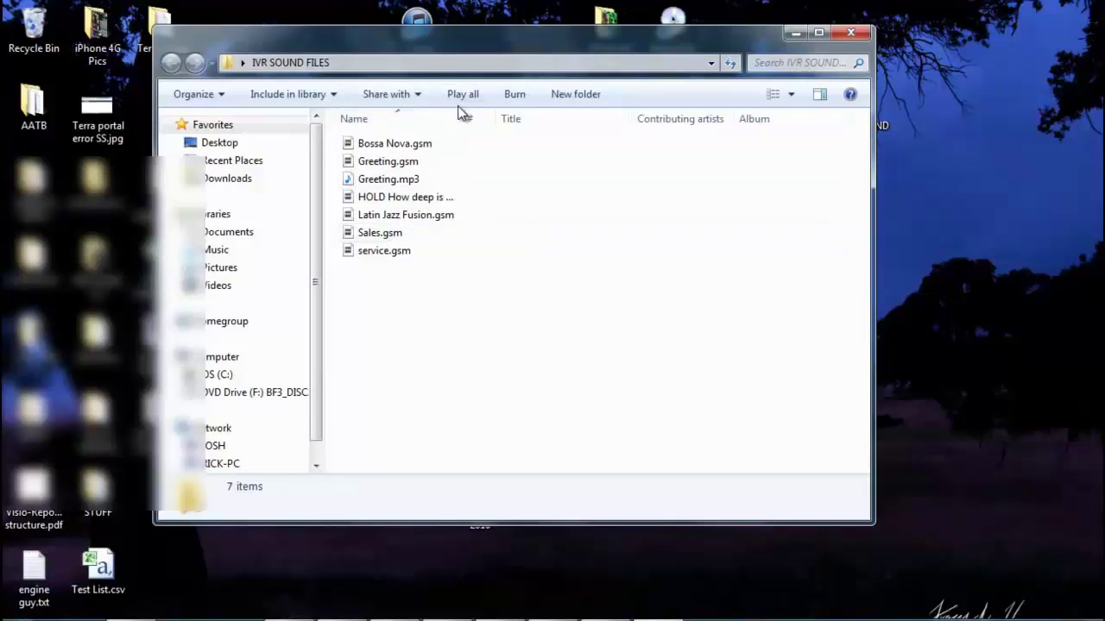
{"action": "left_click_drag", "start_coordinate": [460, 116], "coordinate": [486, 118]}
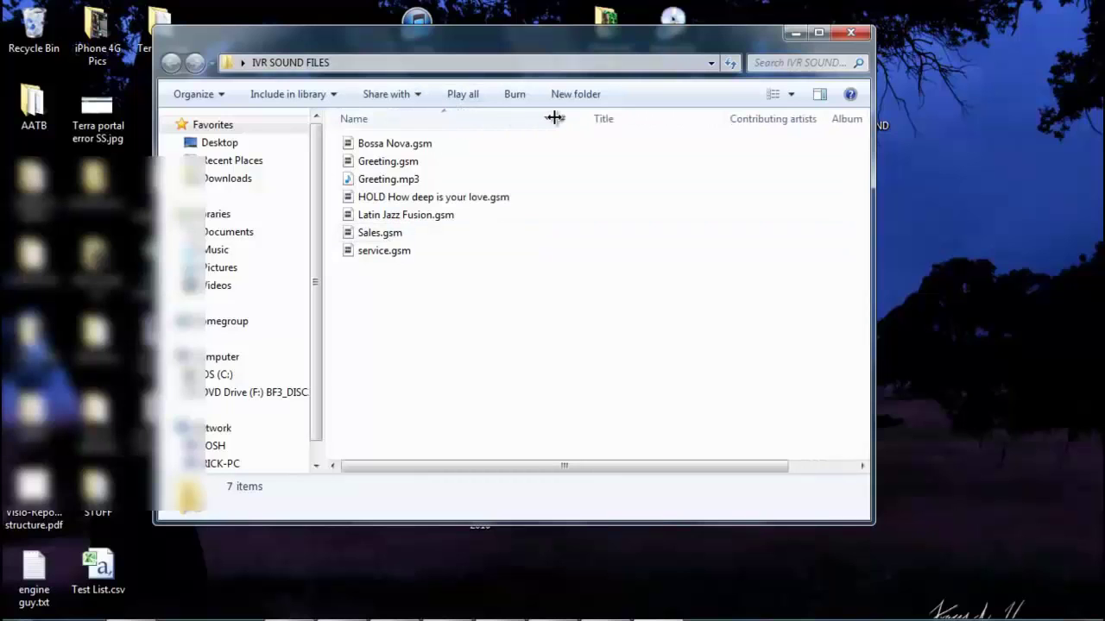
{"action": "left_click", "coordinate": [795, 33]}
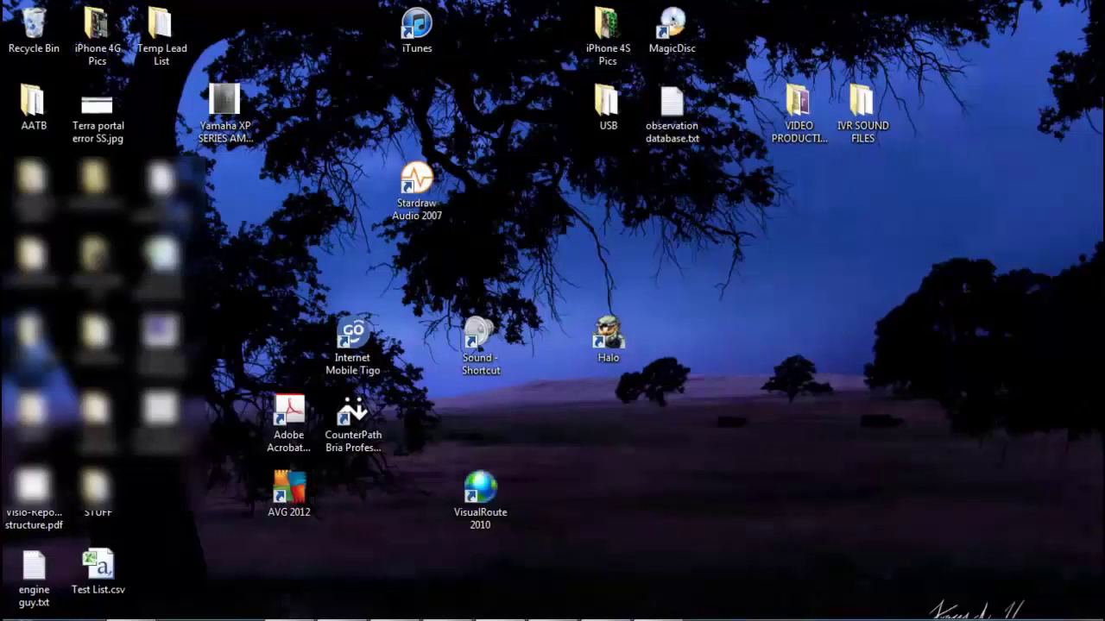
Upload Bossa Nova.gsm from IVR SOUND FILES, stored as BossaNova.gsm, size 573111
{"action": "left_click", "coordinate": [358, 584]}
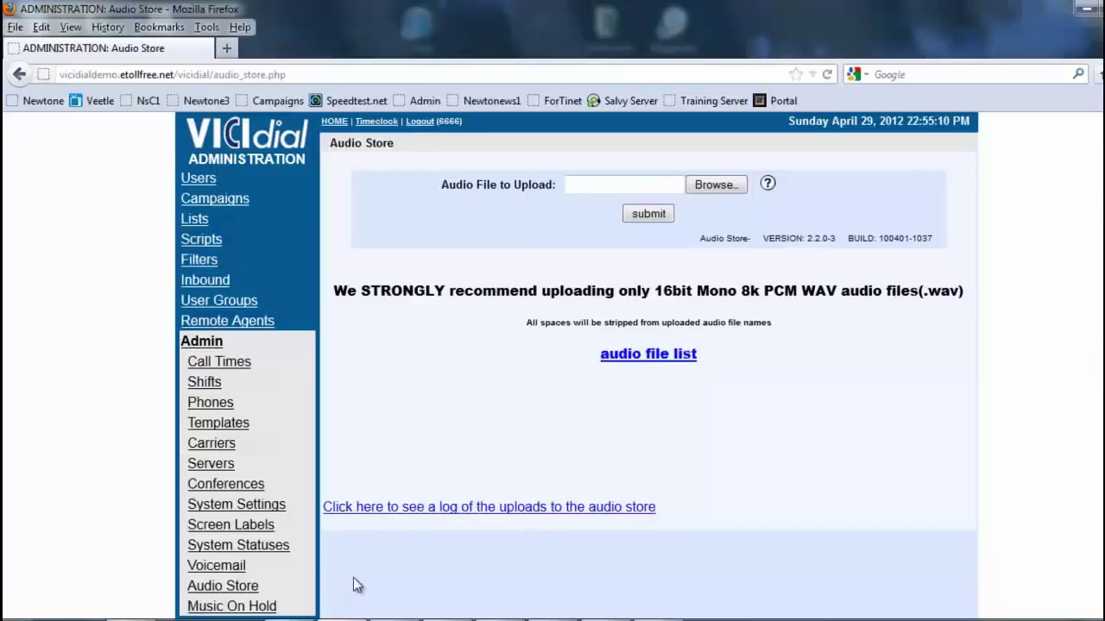
{"action": "left_click", "coordinate": [735, 194]}
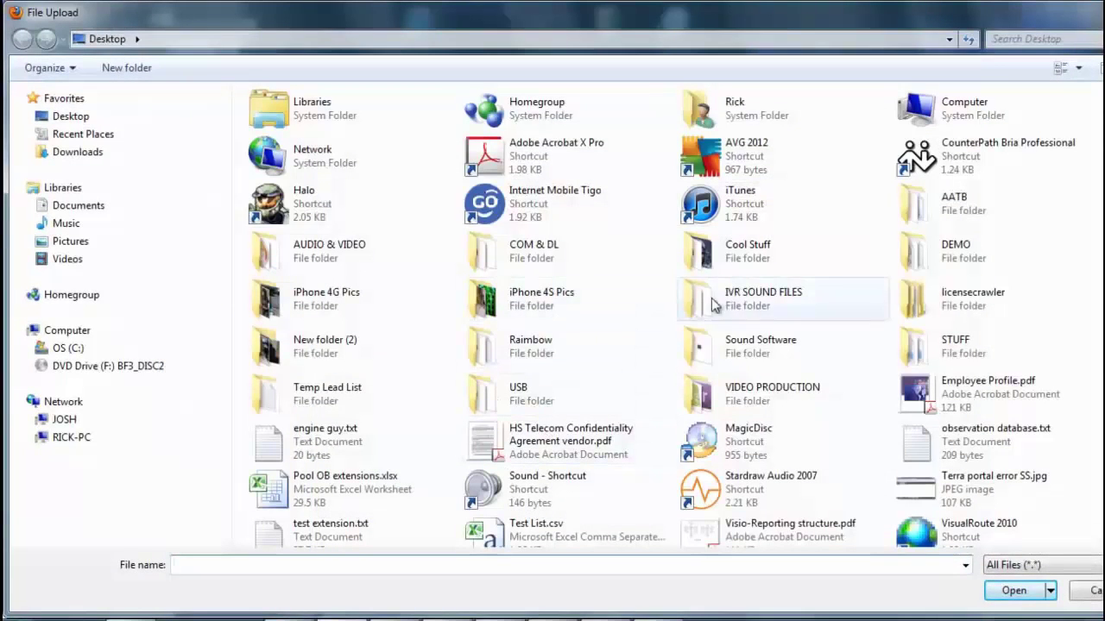
{"action": "double_click", "coordinate": [763, 298]}
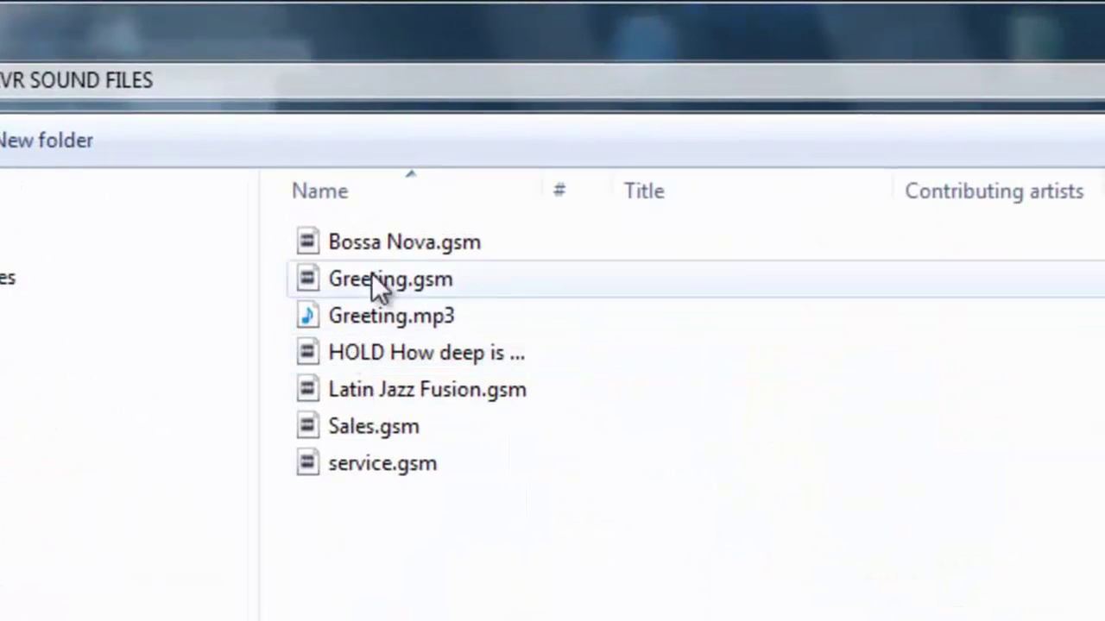
{"action": "left_click", "coordinate": [371, 248]}
{"action": "double_click", "coordinate": [371, 248]}
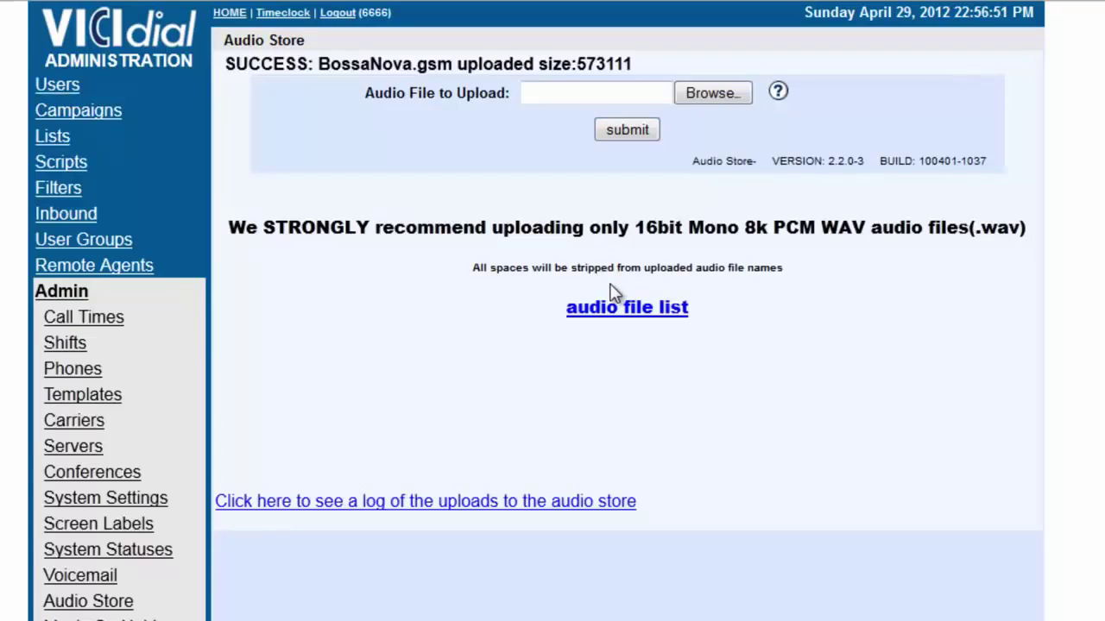
Upload HOLD How deep is your love.gsm to the Audio Store
{"action": "left_click_drag", "start_coordinate": [218, 66], "coordinate": [631, 57]}
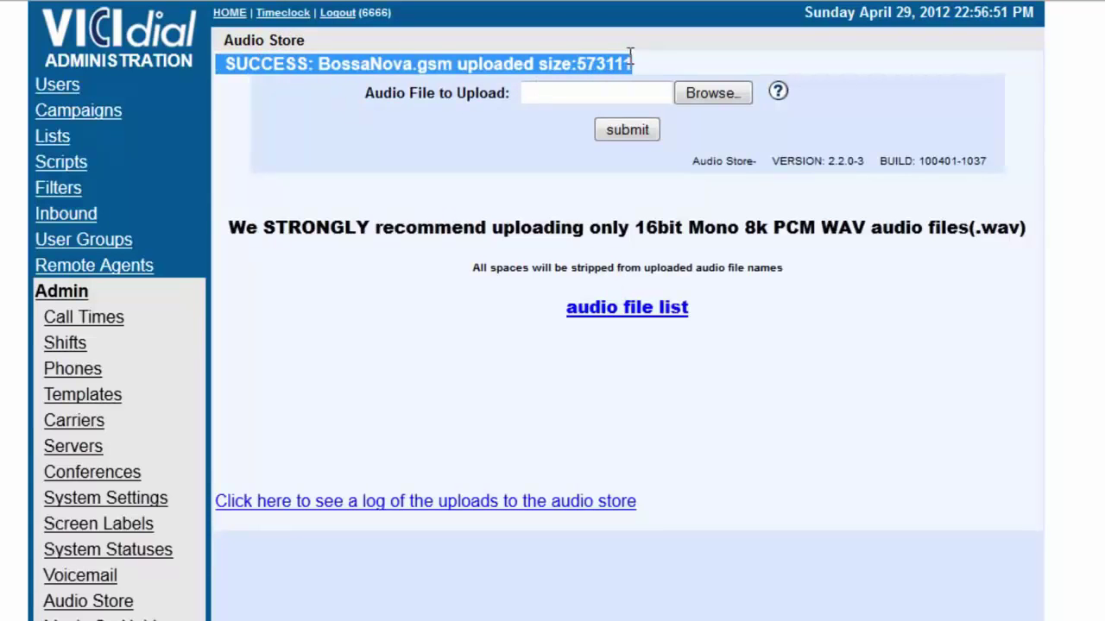
{"action": "left_click", "coordinate": [686, 93]}
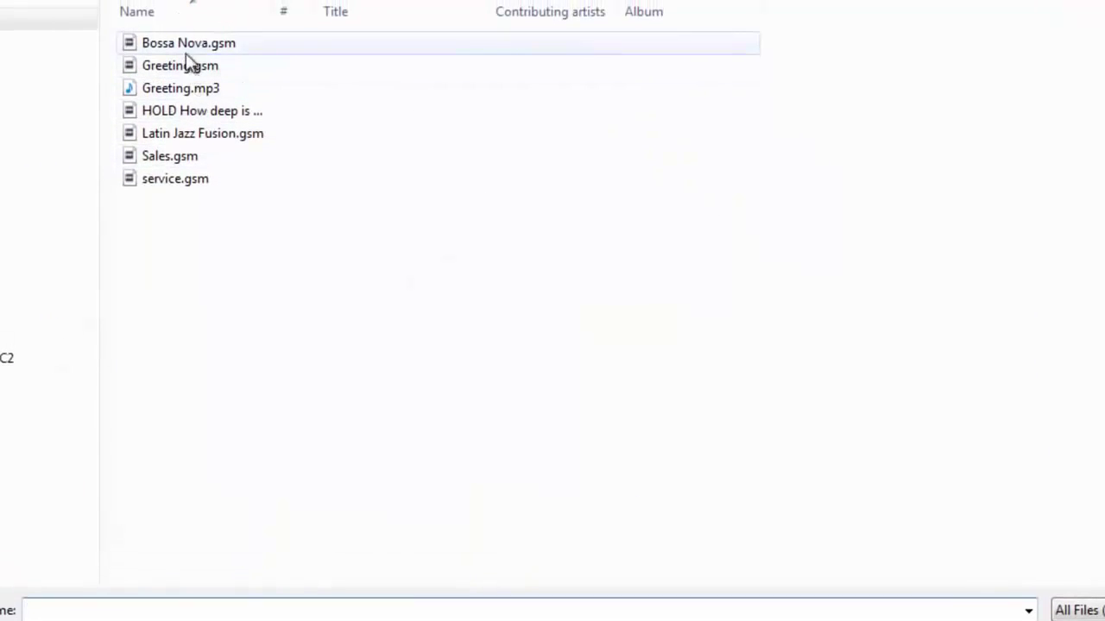
{"action": "double_click", "coordinate": [181, 106]}
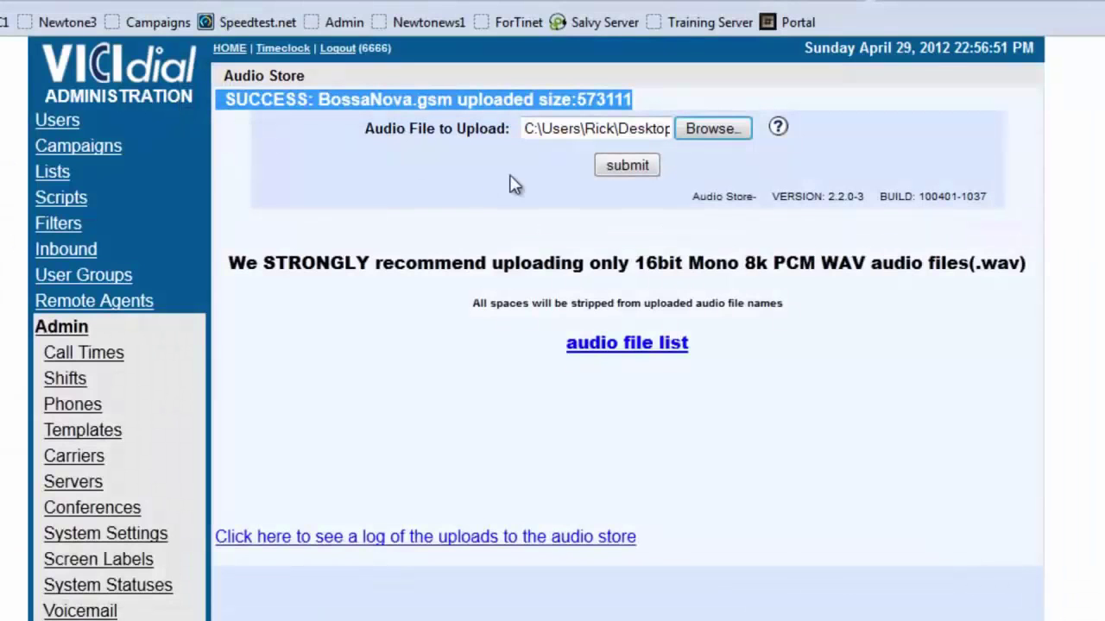
{"action": "left_click", "coordinate": [623, 167]}
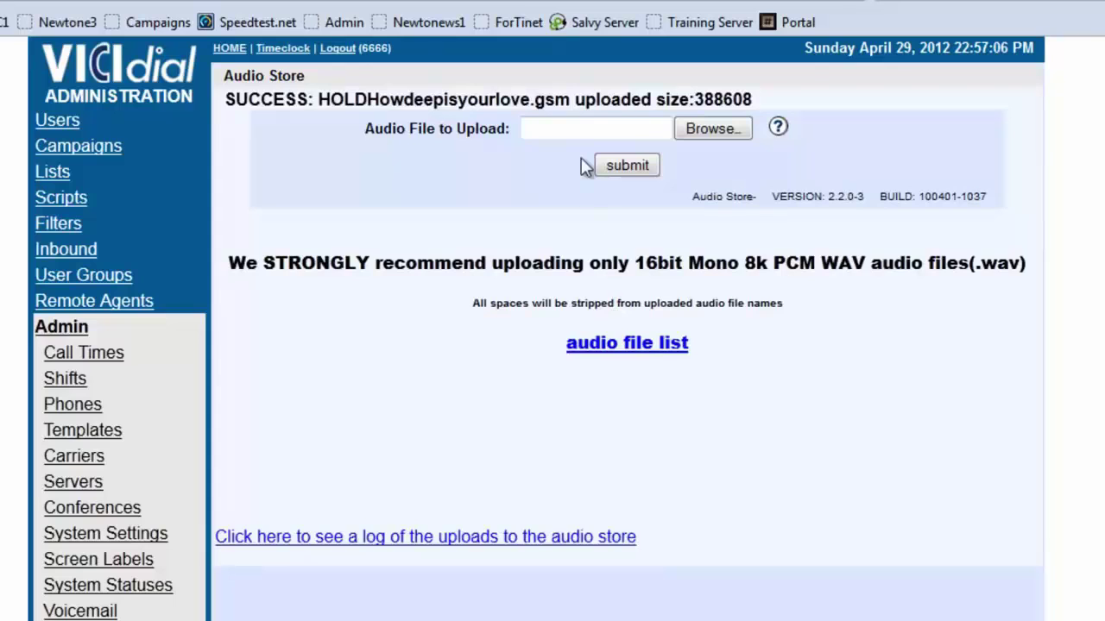
Upload Latin Jazz Fusion.gsm to the Audio Store as well
{"action": "left_click", "coordinate": [701, 129]}
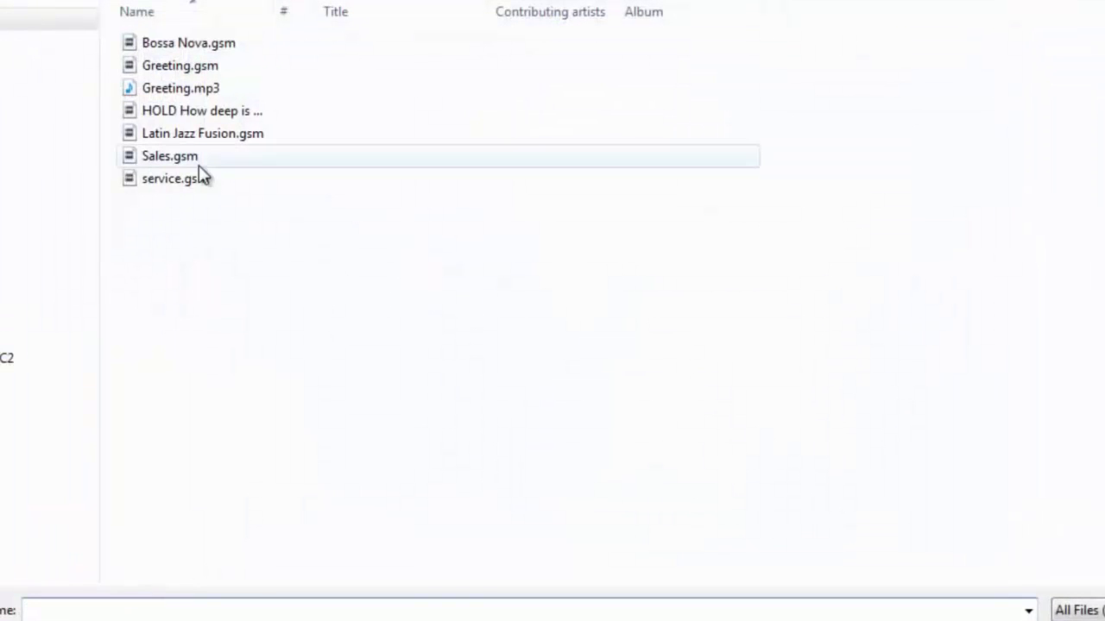
{"action": "double_click", "coordinate": [174, 136]}
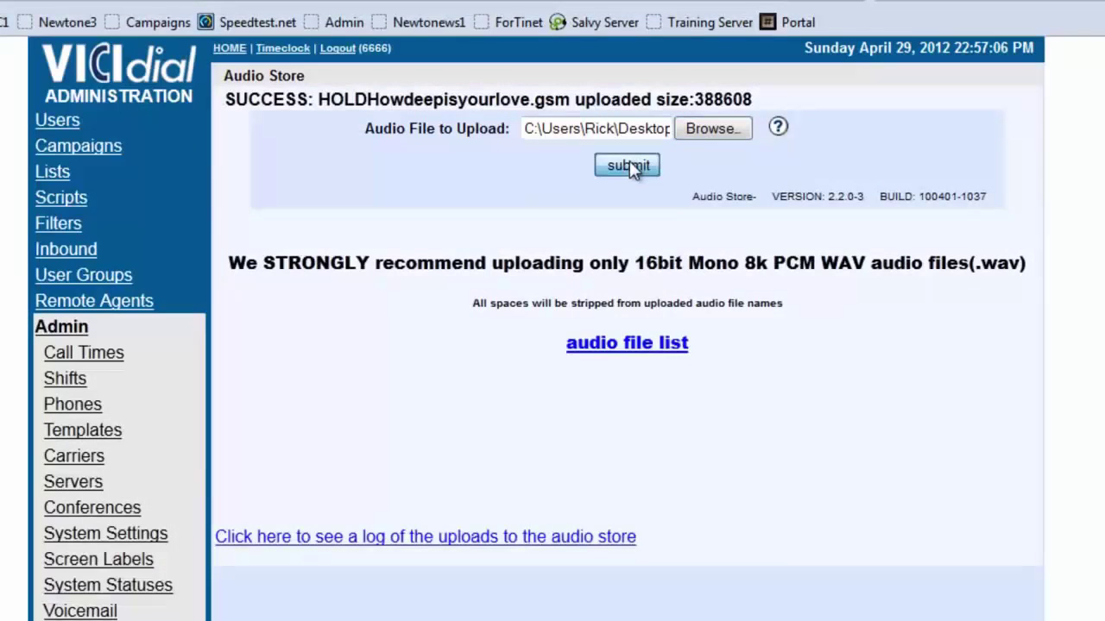
{"action": "left_click", "coordinate": [629, 163]}
{"action": "left_click", "coordinate": [517, 542]}
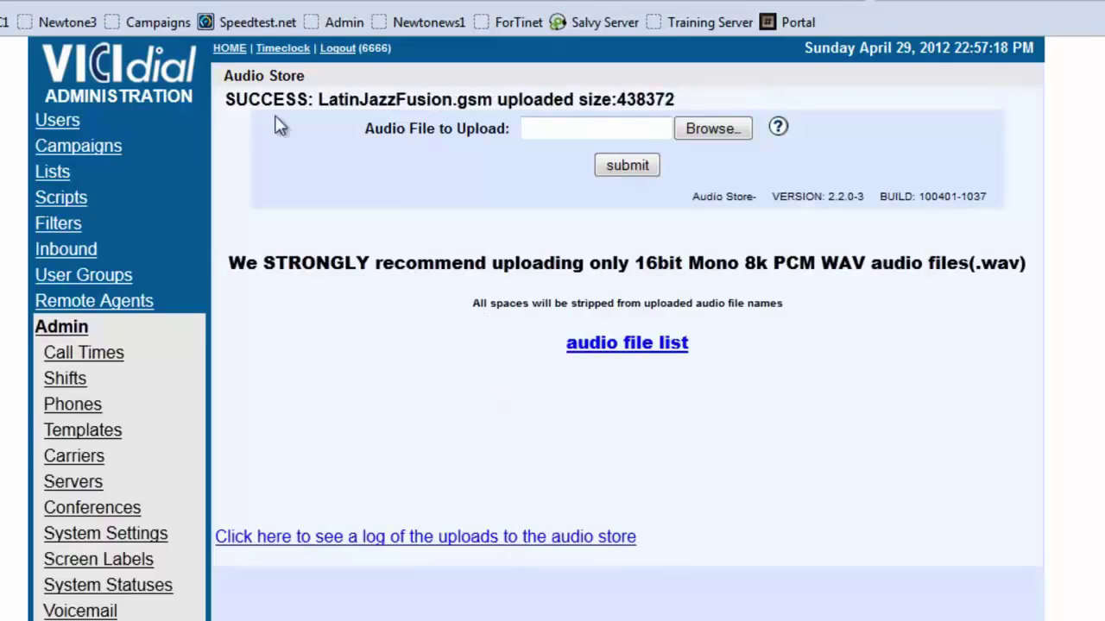
{"action": "left_click_drag", "start_coordinate": [221, 99], "coordinate": [677, 101]}
Start a new MOH entry with ID TEST_MUSIC_ON_HOLD and name 'Test Music on Hold'
{"action": "left_click", "coordinate": [709, 95]}
{"action": "scroll", "coordinate": [186, 433], "scroll_direction": "down", "scroll_amount": 1}
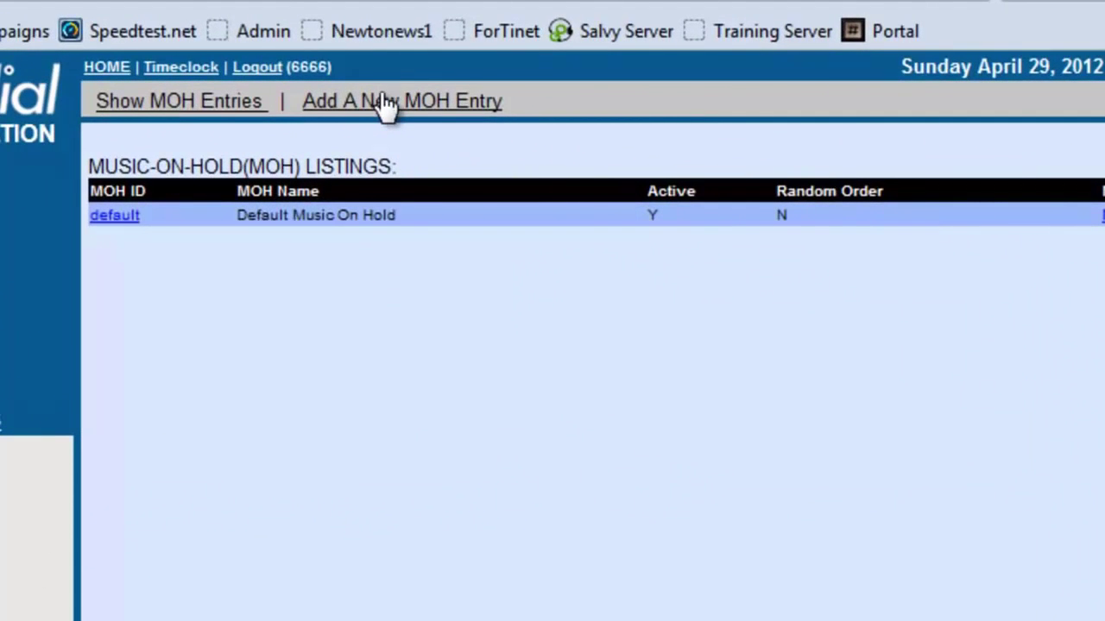
{"action": "left_click", "coordinate": [385, 101]}
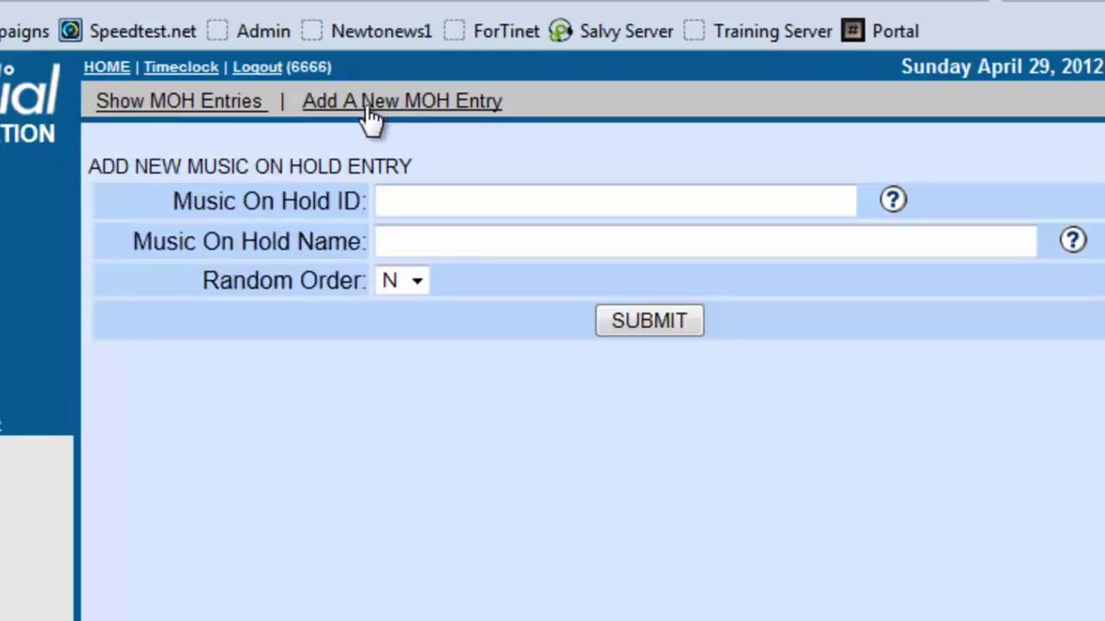
{"action": "left_click", "coordinate": [412, 199]}
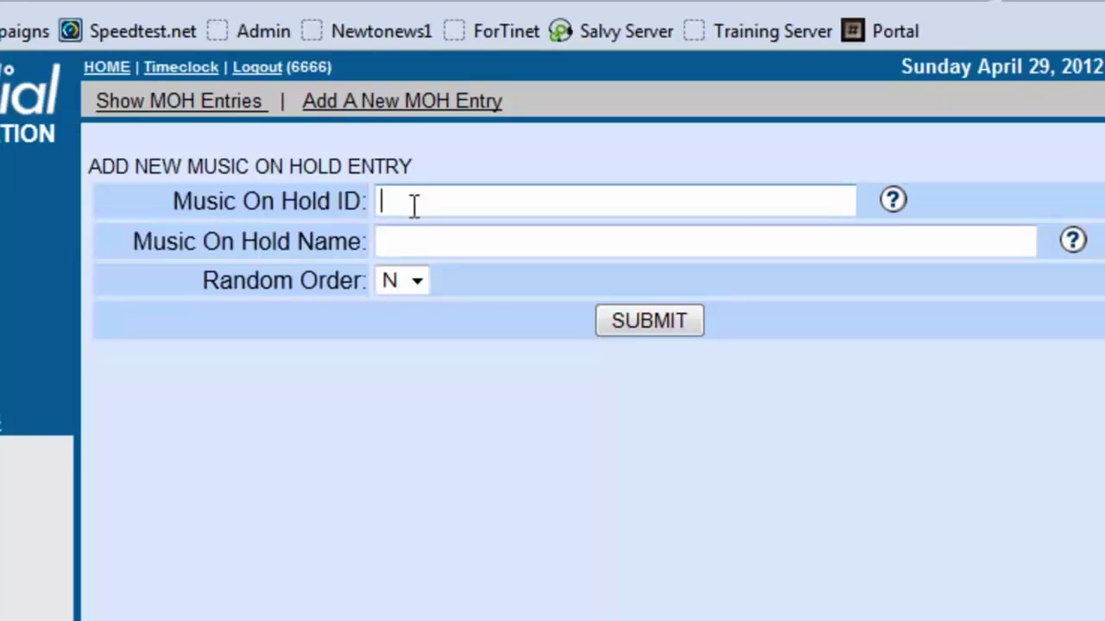
{"action": "type", "text": "TEST"}
{"action": "type", "text": "MUSIC"}
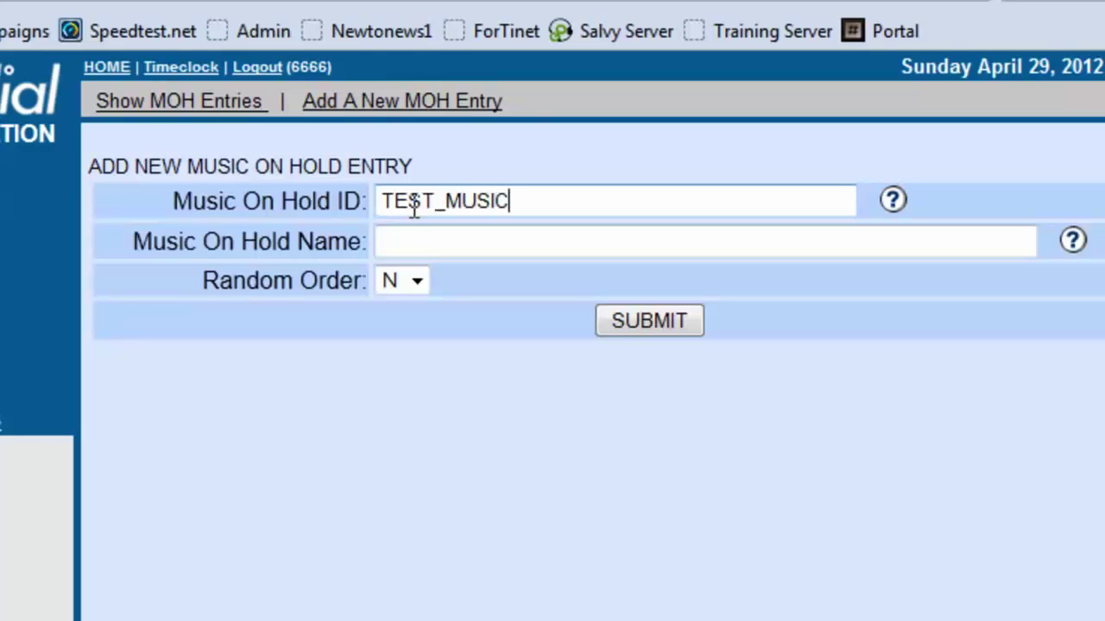
{"action": "type", "text": "_ON_HOL"}
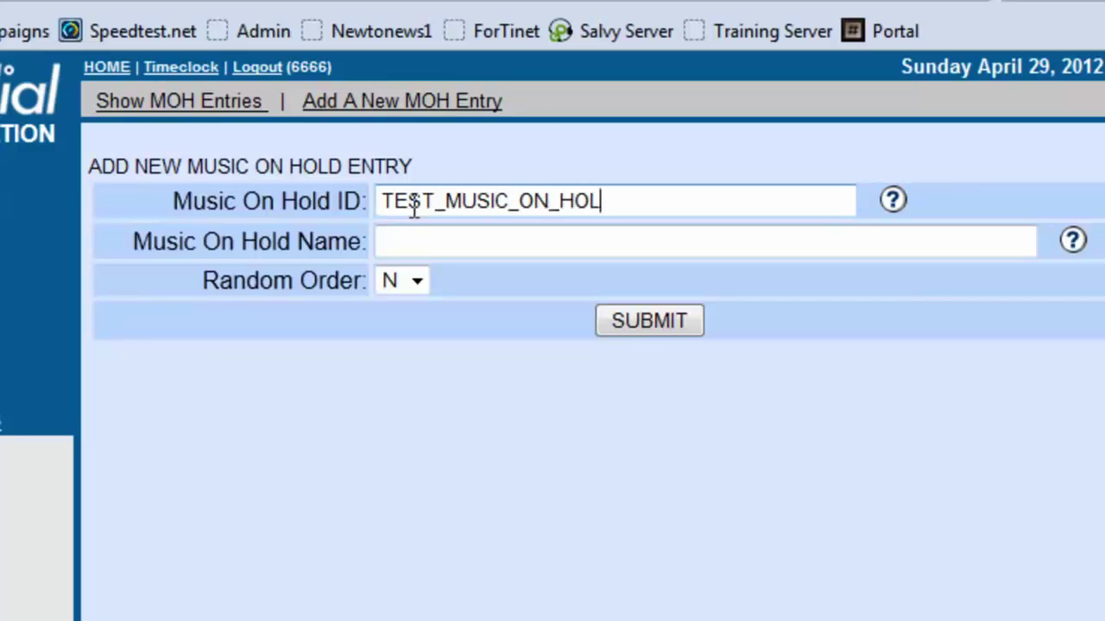
{"action": "type", "text": "D"}
{"action": "key", "text": "Tab"}
{"action": "key", "text": "Tab"}
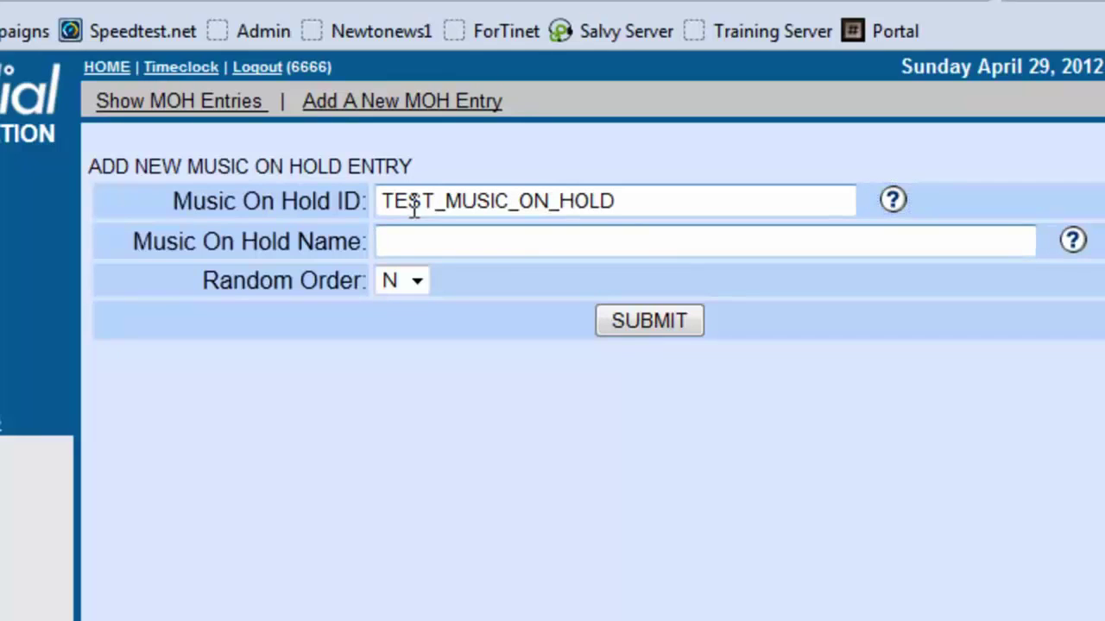
{"action": "type", "text": "Test Music on Hold"}
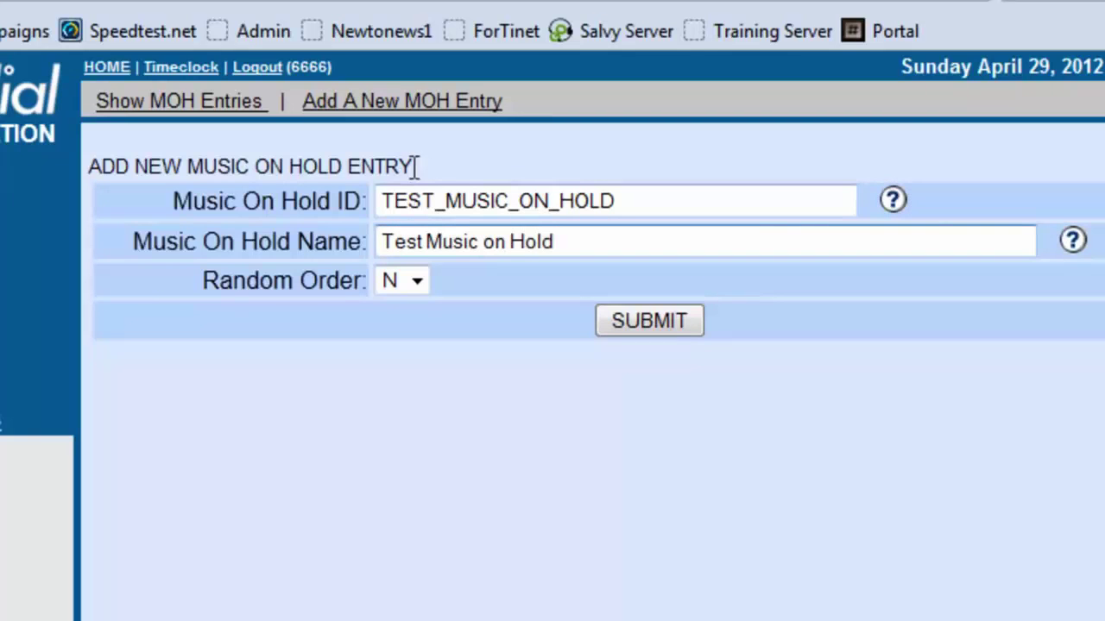
Submit the new entry, then set Active to Y with random order left off
{"action": "left_click", "coordinate": [595, 322]}
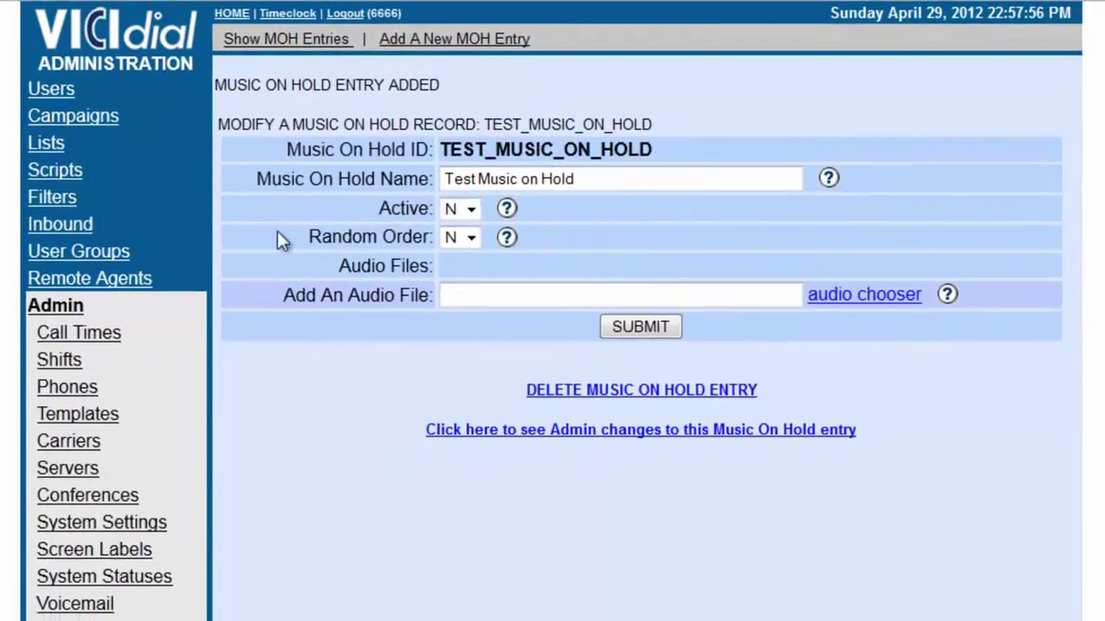
{"action": "left_click", "coordinate": [467, 215]}
{"action": "left_click", "coordinate": [460, 240]}
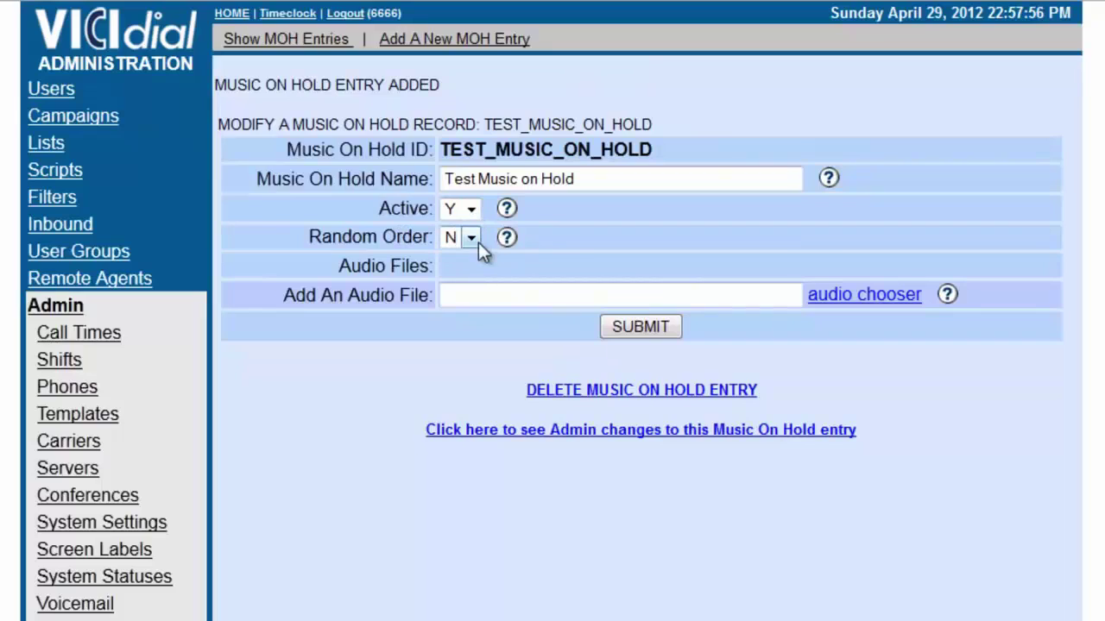
{"action": "left_click", "coordinate": [478, 242]}
{"action": "left_click", "coordinate": [470, 239]}
Add LatinJazzFusion, HOLDHowdeepisyourlove and BossaNova.gsm as audio files ranked 1 to 3
{"action": "left_click", "coordinate": [830, 297]}
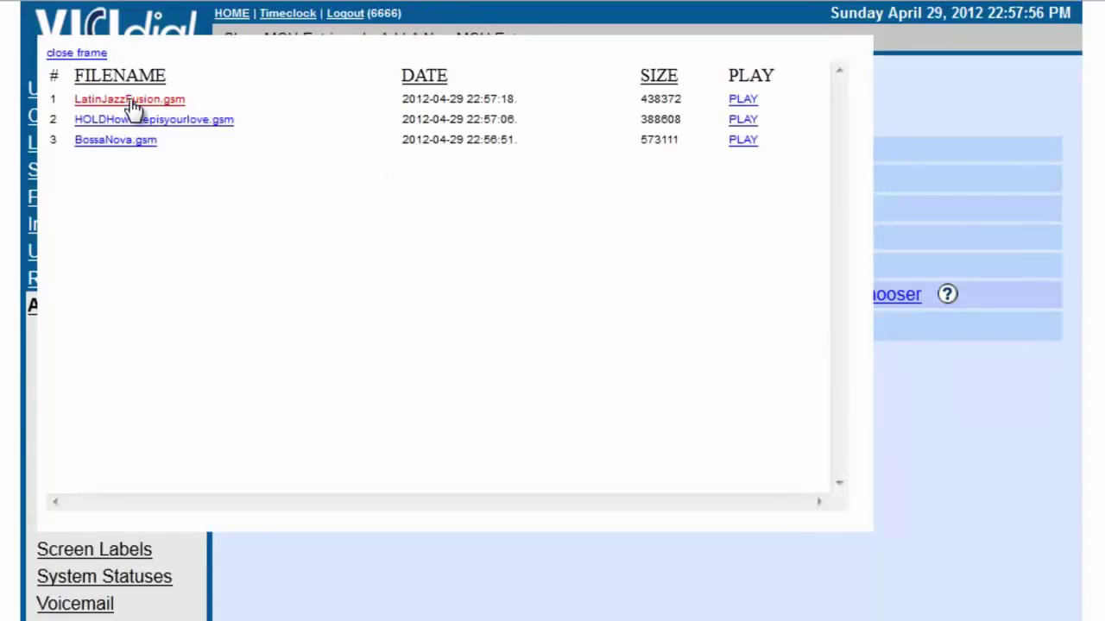
{"action": "left_click", "coordinate": [129, 100]}
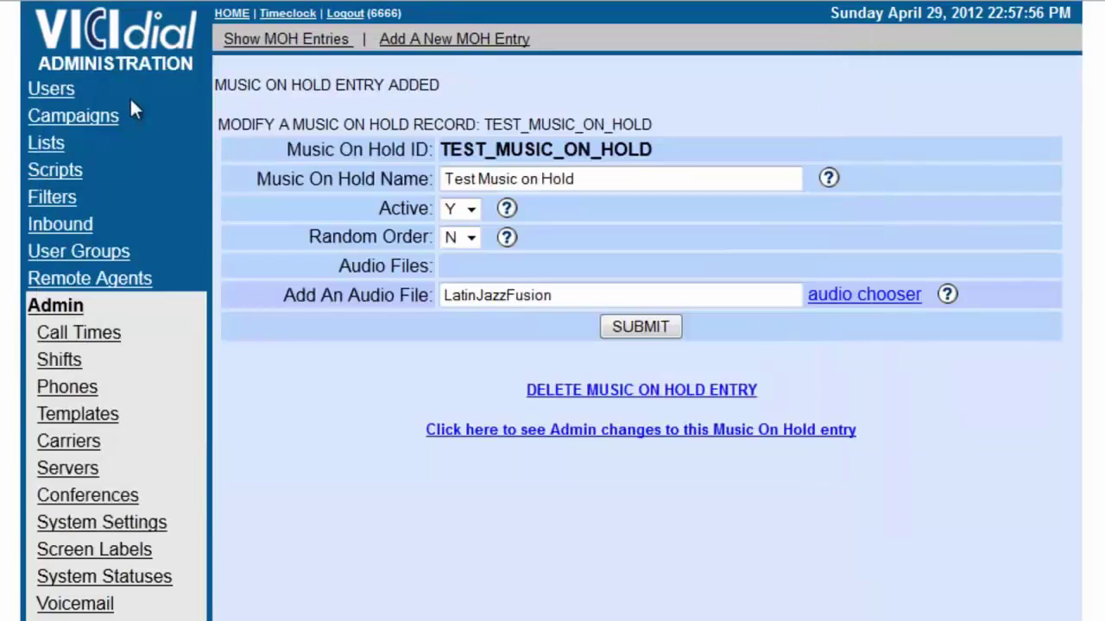
{"action": "left_click", "coordinate": [674, 327]}
{"action": "left_click", "coordinate": [885, 300]}
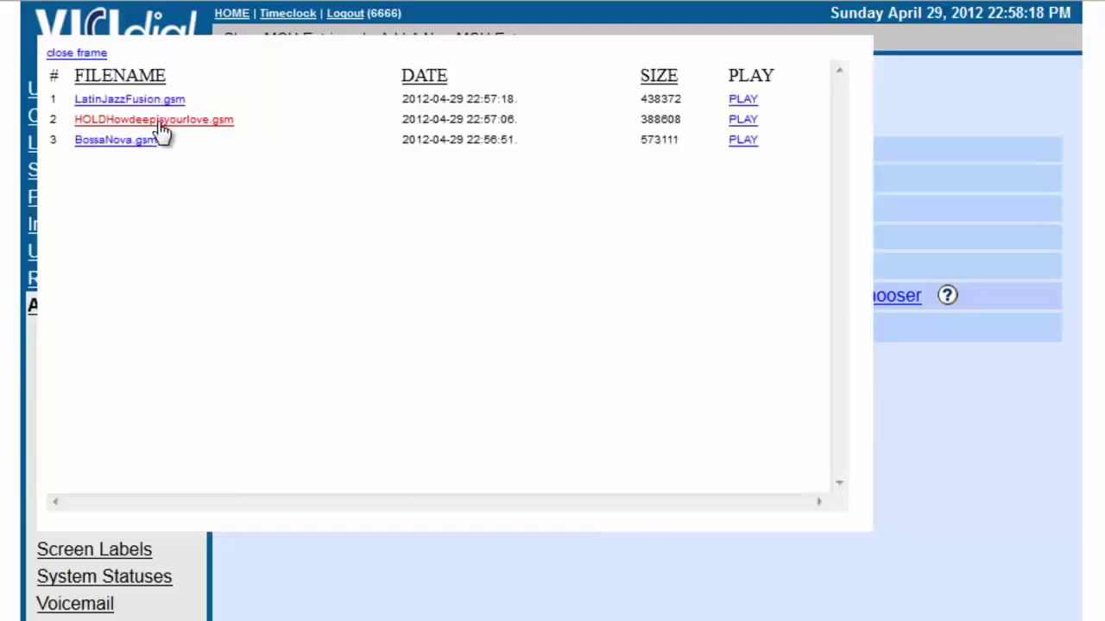
{"action": "left_click", "coordinate": [162, 129]}
{"action": "left_click", "coordinate": [636, 330]}
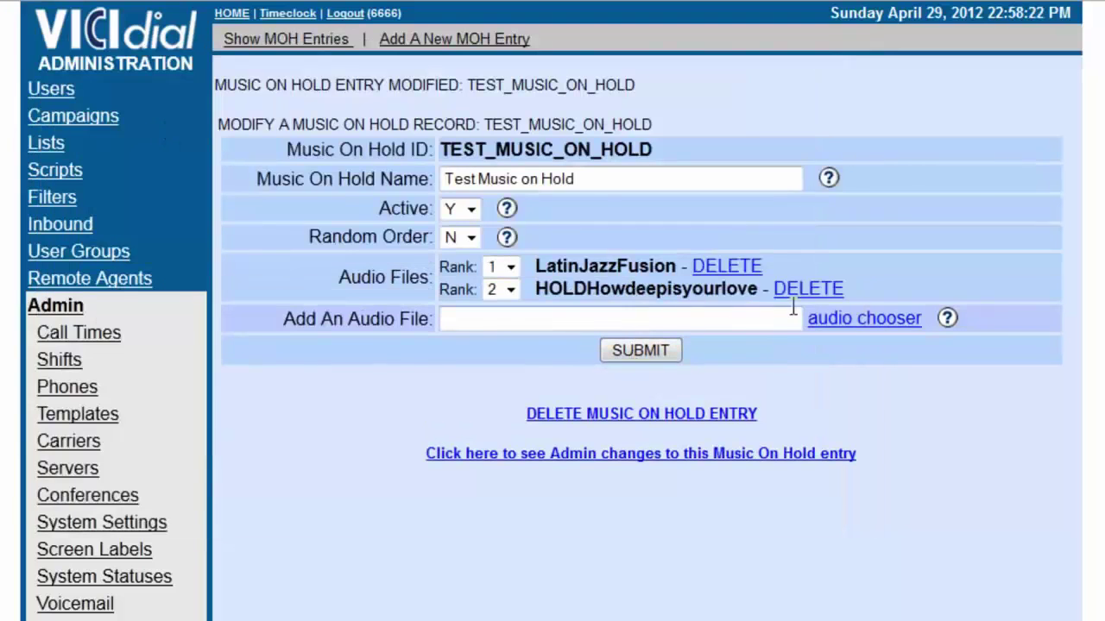
{"action": "left_click", "coordinate": [844, 320]}
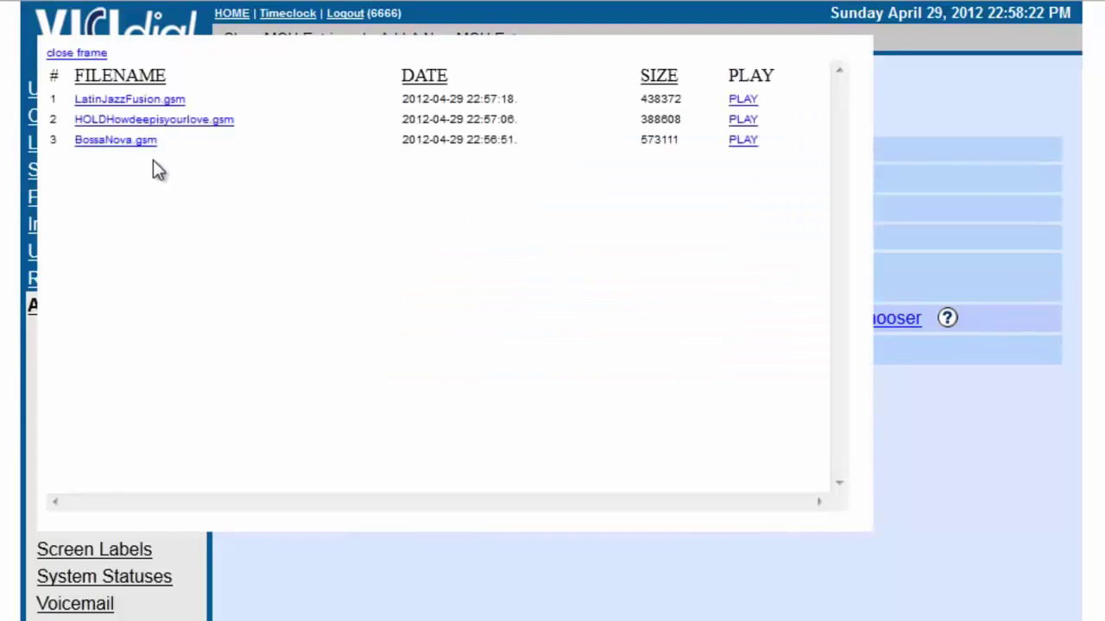
{"action": "left_click", "coordinate": [121, 141]}
{"action": "left_click", "coordinate": [621, 350]}
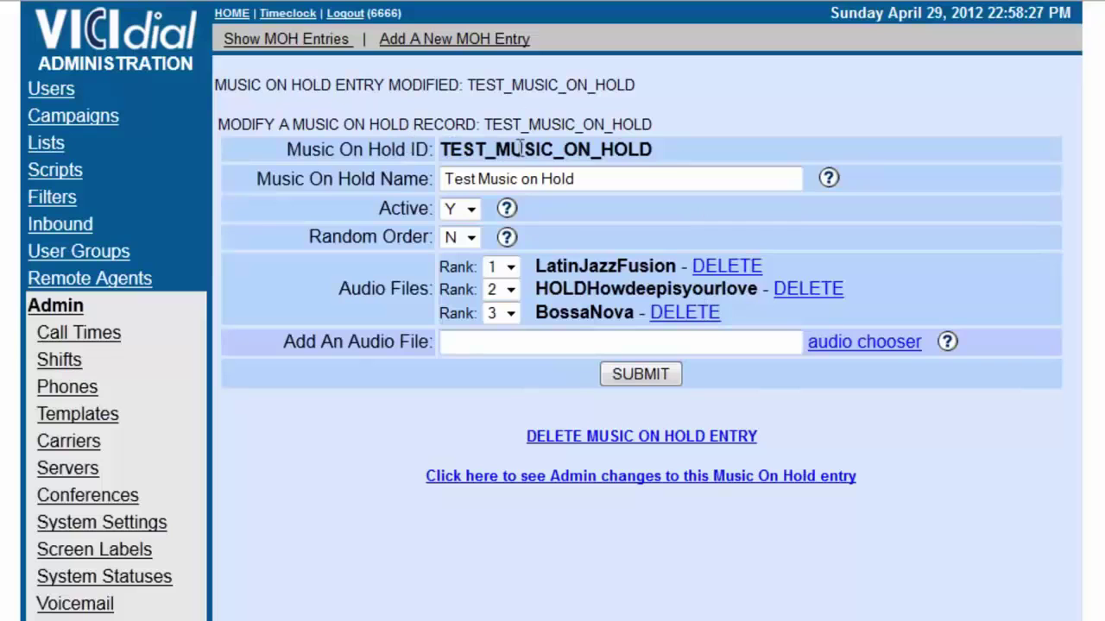
{"action": "scroll", "coordinate": [505, 408], "scroll_direction": "down", "scroll_amount": 3}
{"action": "scroll", "coordinate": [505, 408], "scroll_direction": "up", "scroll_amount": 3}
Open the TEST_OUT campaign's detailed settings view
{"action": "left_click", "coordinate": [71, 125]}
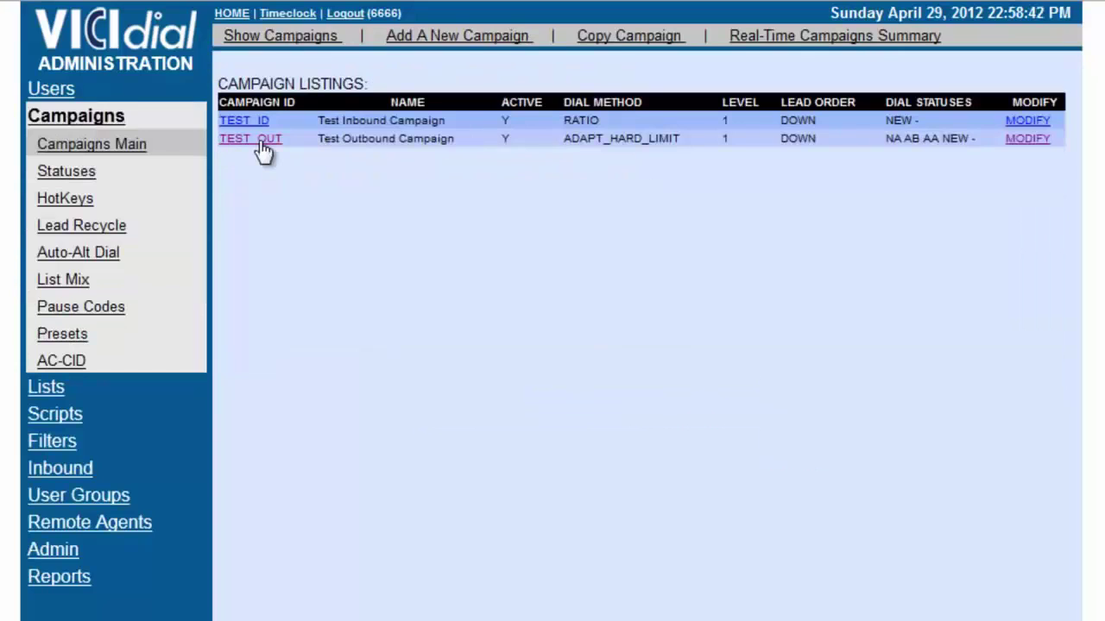
{"action": "left_click", "coordinate": [259, 142]}
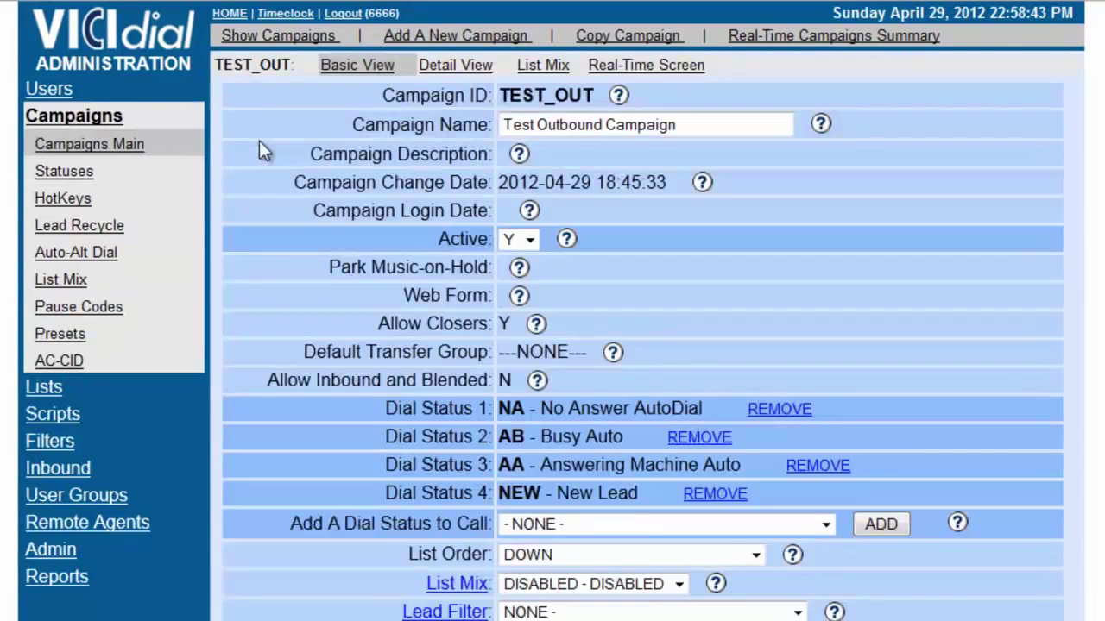
{"action": "left_click", "coordinate": [436, 67]}
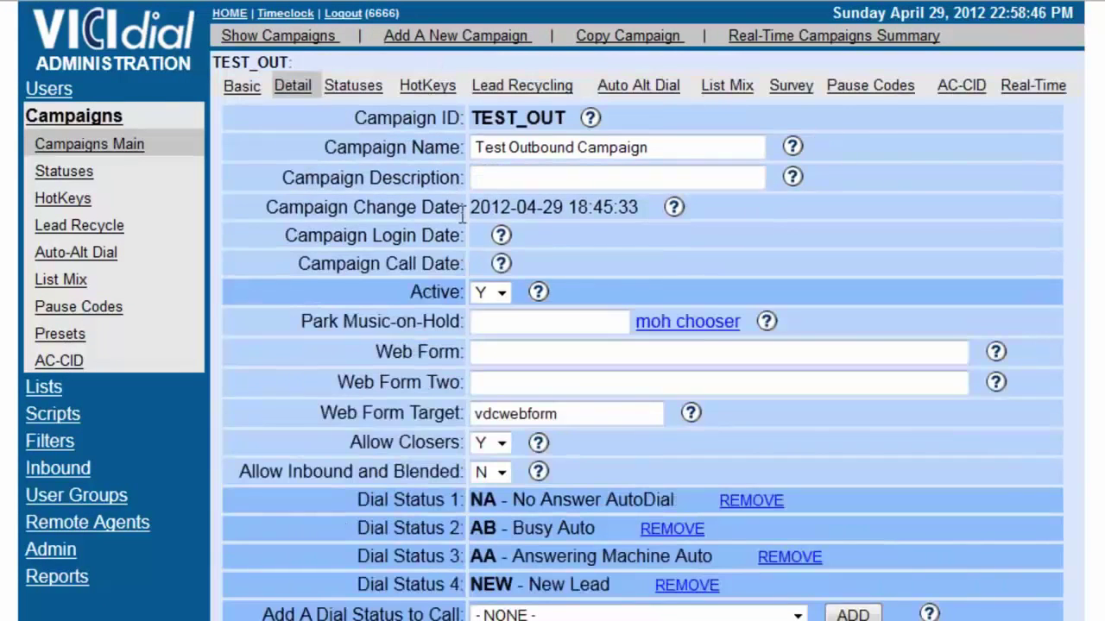
{"action": "scroll", "coordinate": [485, 201], "scroll_direction": "down", "scroll_amount": 3}
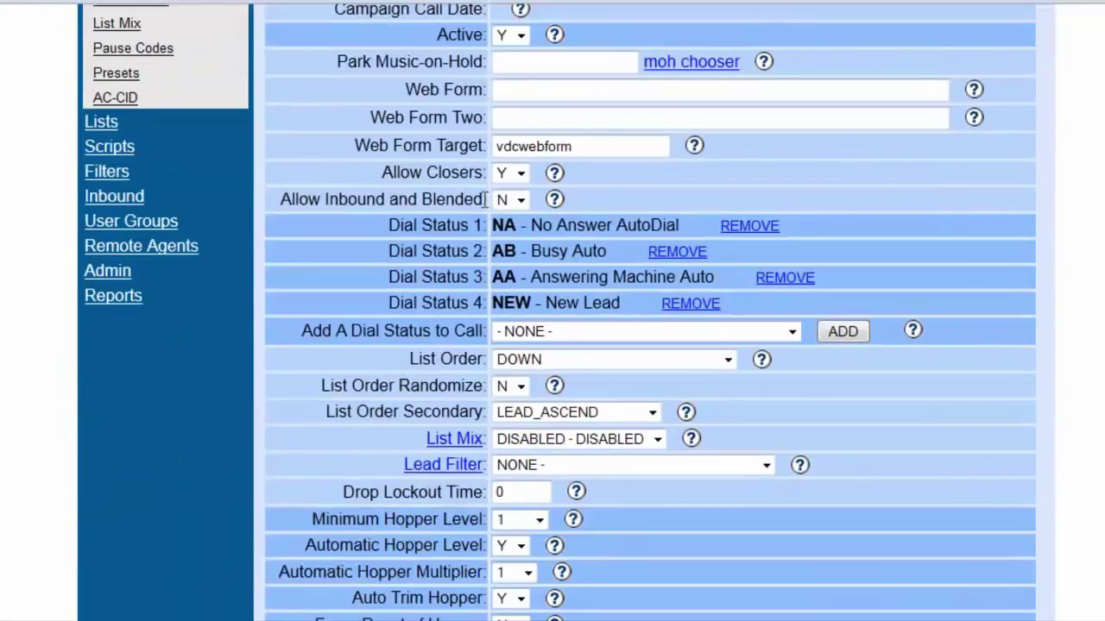
{"action": "scroll", "coordinate": [485, 200], "scroll_direction": "up", "scroll_amount": 1}
{"action": "left_click_drag", "start_coordinate": [336, 180], "coordinate": [477, 196]}
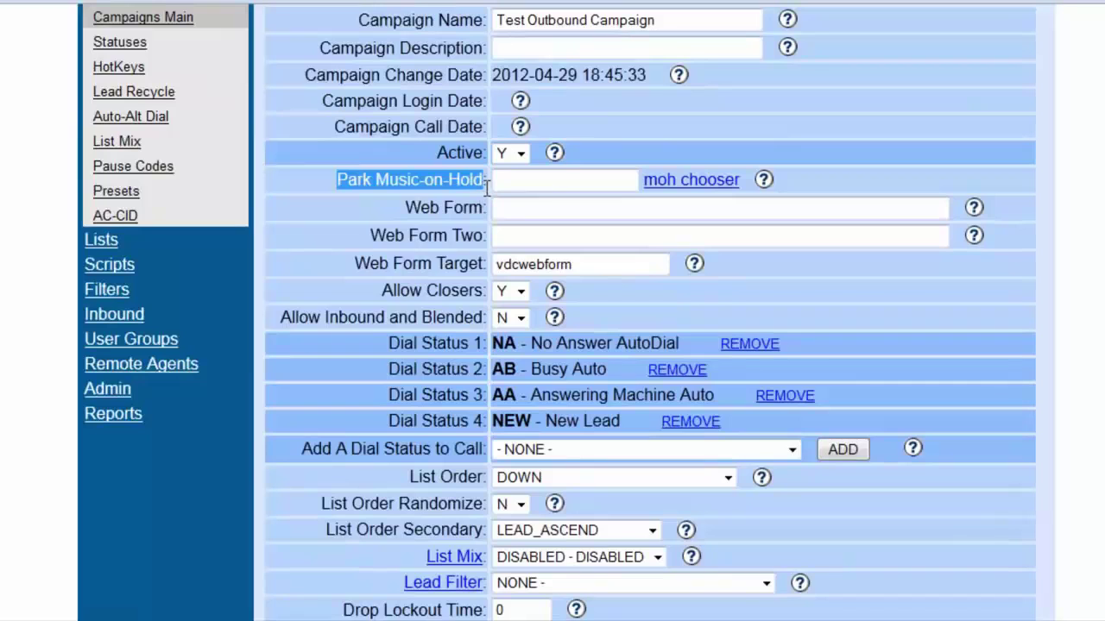
Set Park Music-on-Hold to TEST_MUSIC_ON_HOLD and save the campaign
{"action": "left_click", "coordinate": [660, 179]}
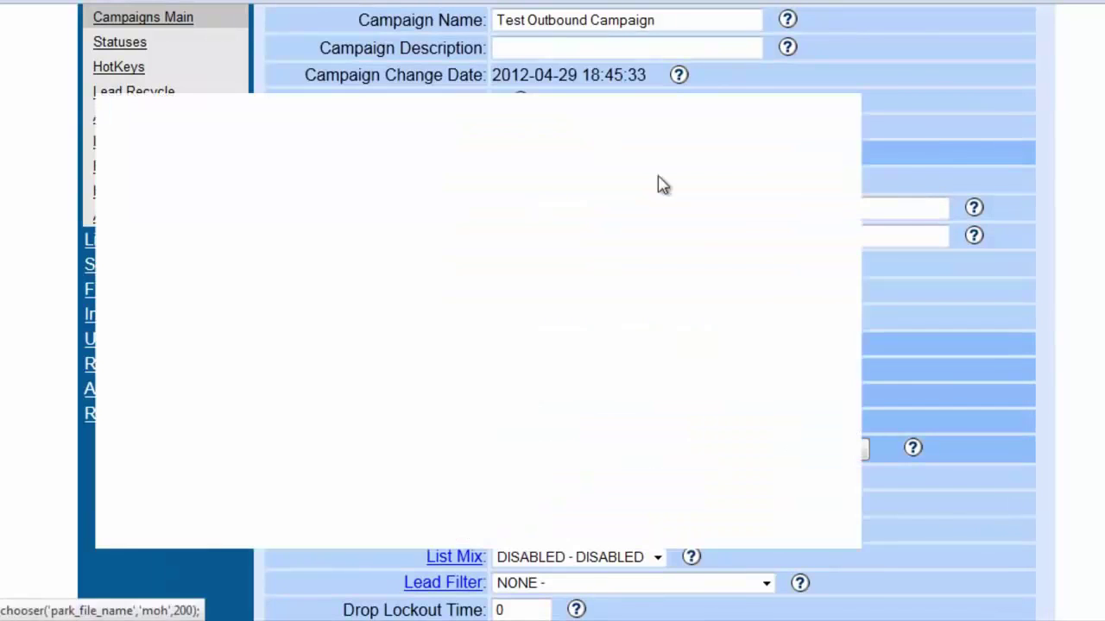
{"action": "left_click", "coordinate": [257, 197]}
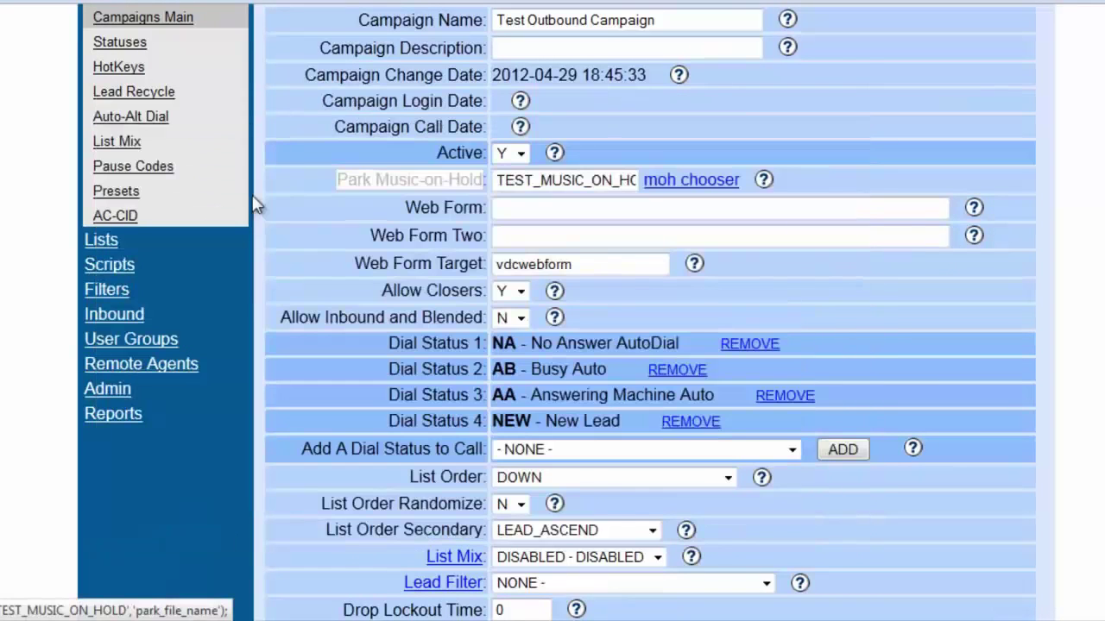
{"action": "scroll", "coordinate": [523, 213], "scroll_direction": "down", "scroll_amount": 20}
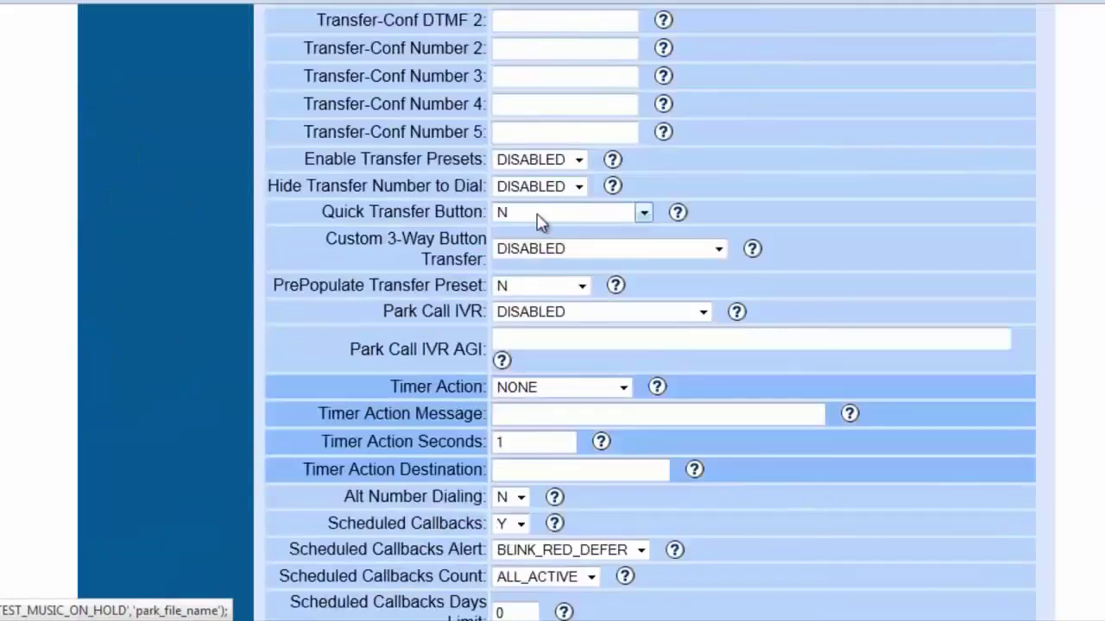
{"action": "scroll", "coordinate": [539, 224], "scroll_direction": "up", "scroll_amount": 5}
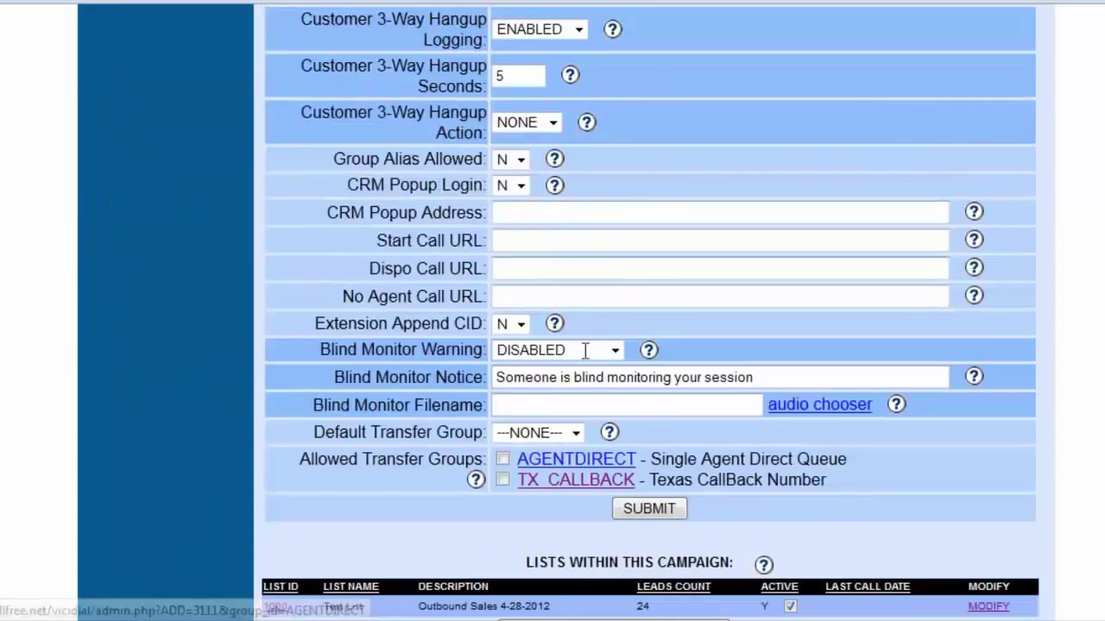
{"action": "left_click", "coordinate": [629, 511]}
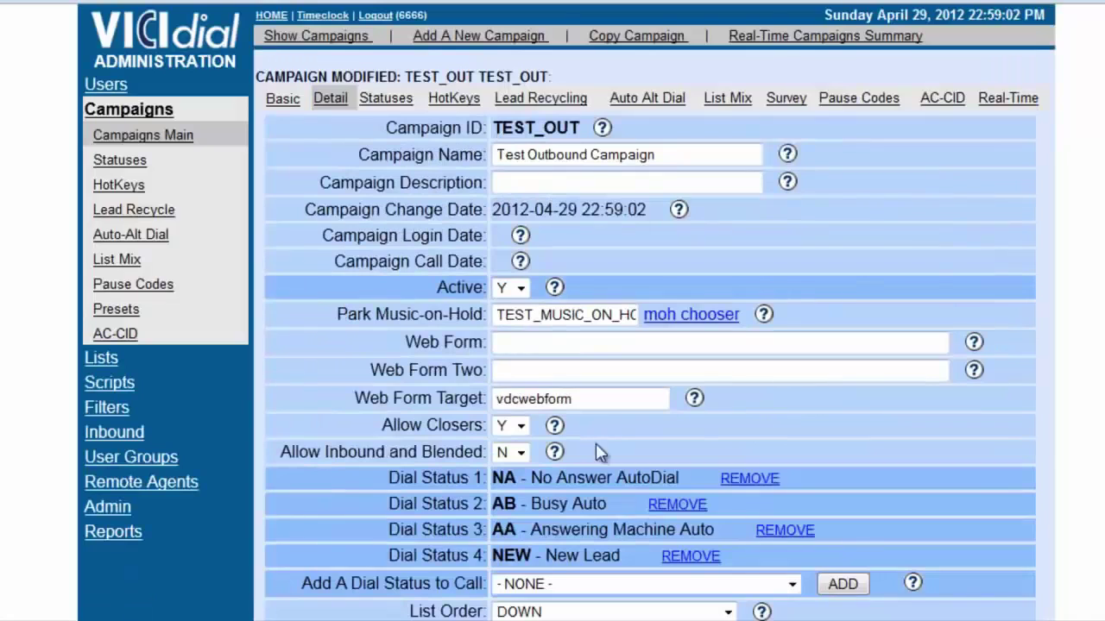
Open the TX_CALLBACK inbound group and locate its Music On Hold Context setting
{"action": "left_click", "coordinate": [116, 435]}
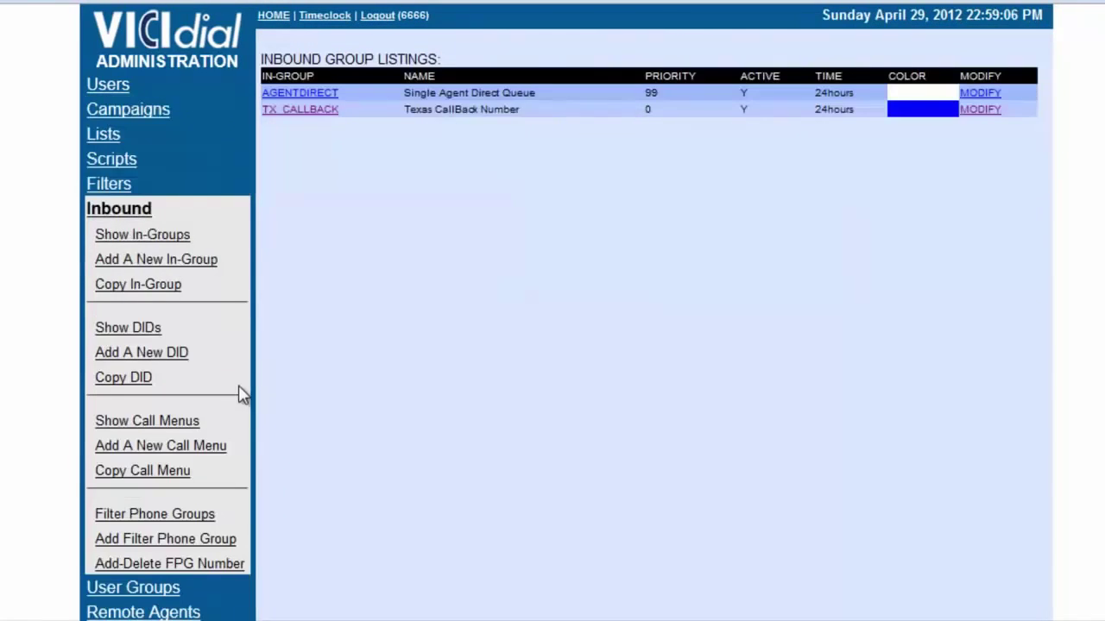
{"action": "left_click", "coordinate": [308, 111]}
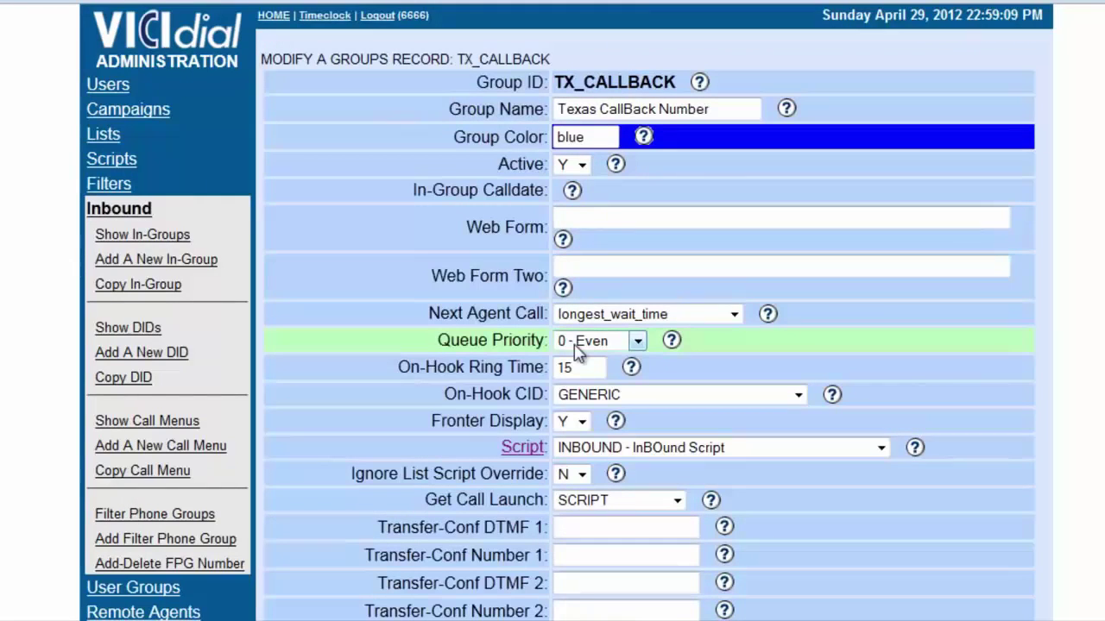
{"action": "scroll", "coordinate": [577, 349], "scroll_direction": "down", "scroll_amount": 5}
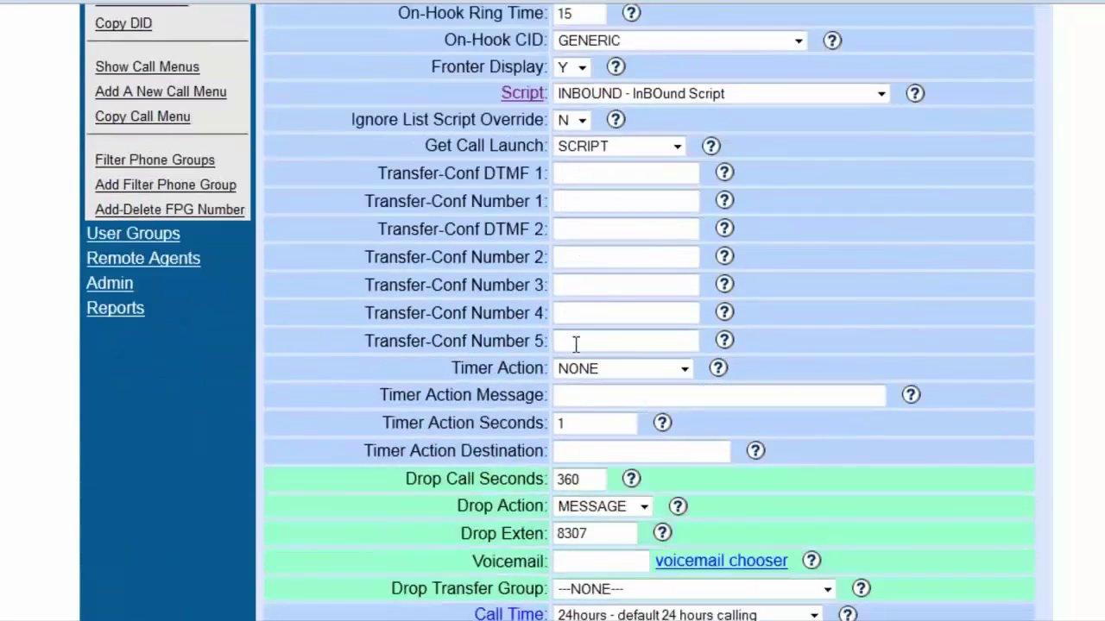
{"action": "scroll", "coordinate": [576, 353], "scroll_direction": "down", "scroll_amount": 3}
{"action": "scroll", "coordinate": [577, 352], "scroll_direction": "down", "scroll_amount": 5}
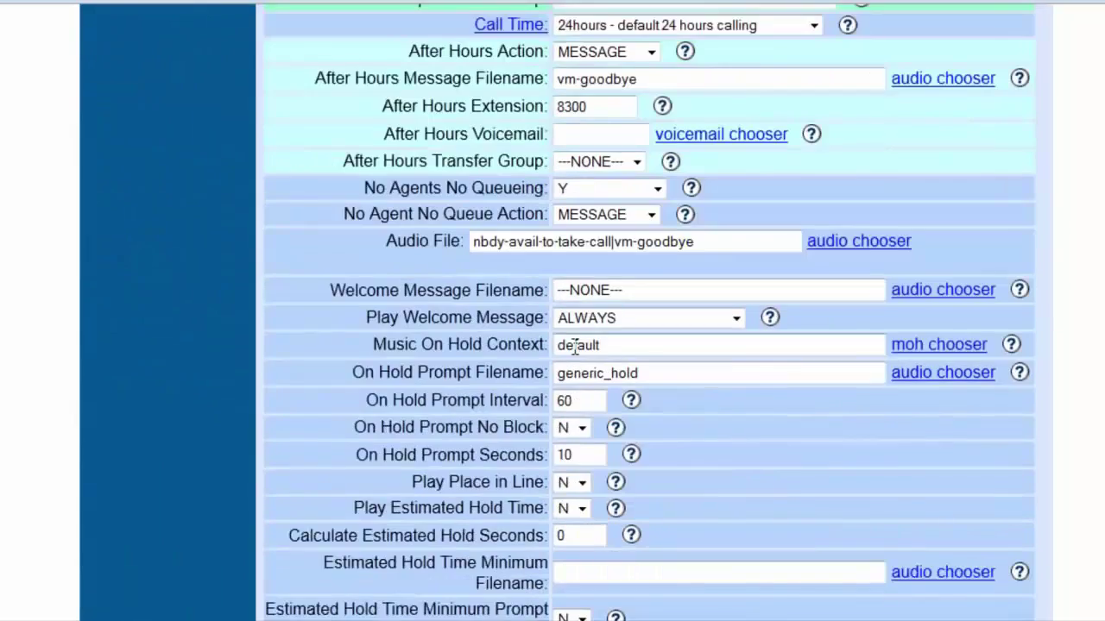
{"action": "scroll", "coordinate": [576, 346], "scroll_direction": "down", "scroll_amount": 5}
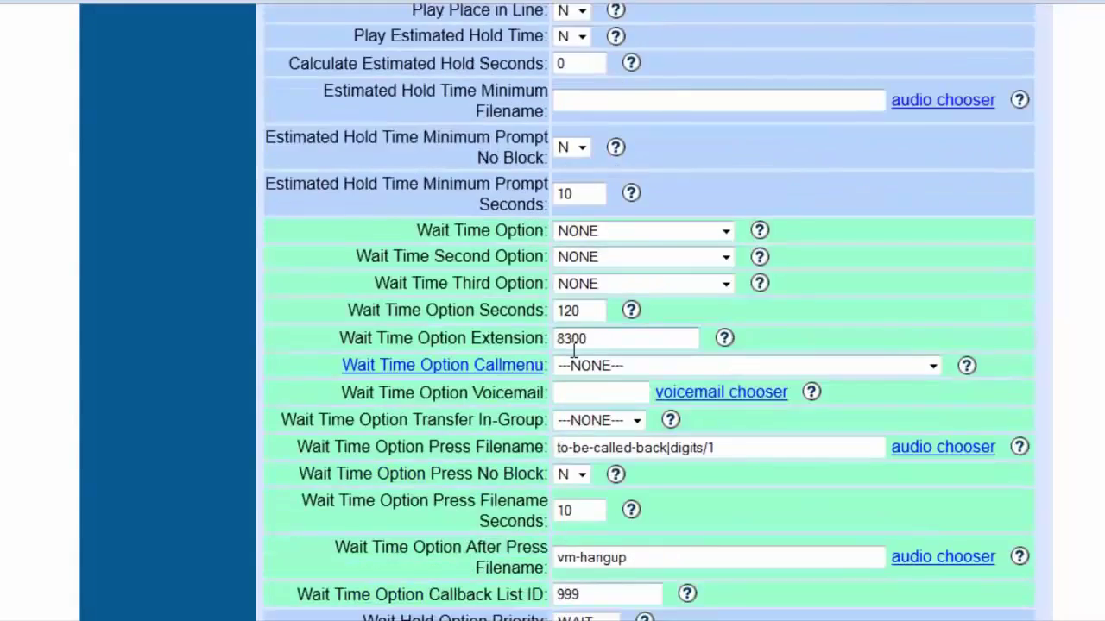
{"action": "scroll", "coordinate": [575, 357], "scroll_direction": "down", "scroll_amount": 5}
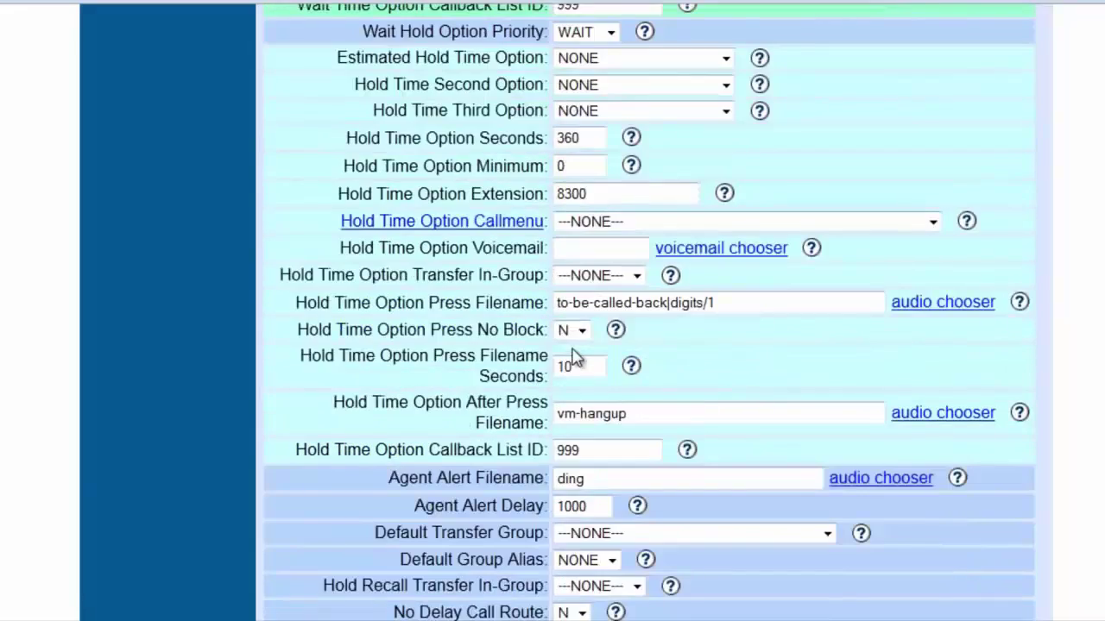
{"action": "scroll", "coordinate": [573, 356], "scroll_direction": "down", "scroll_amount": 3}
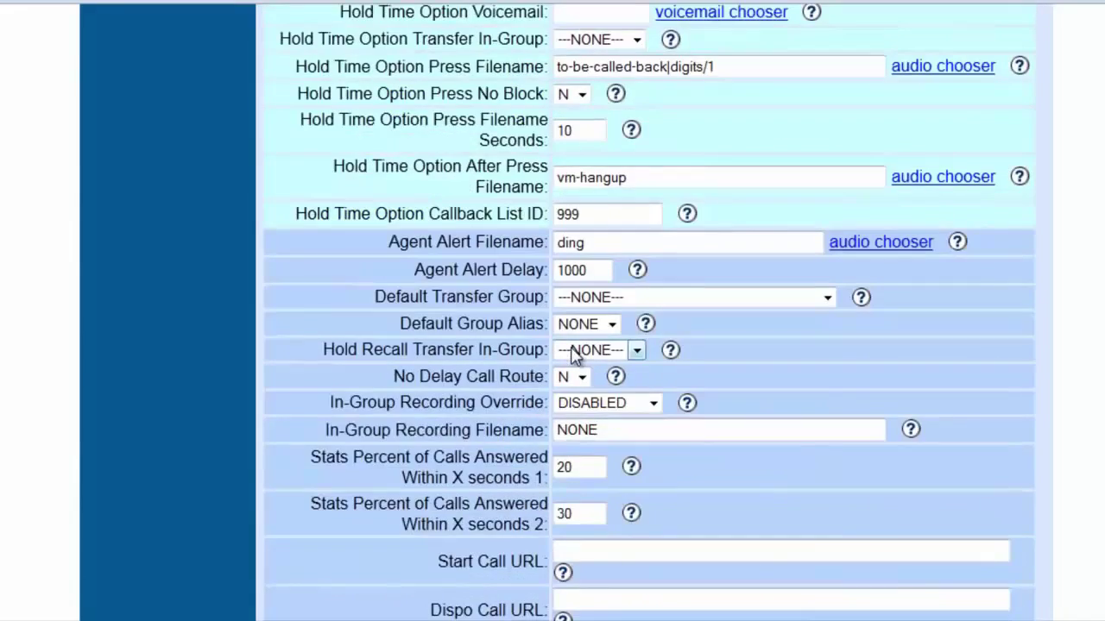
{"action": "scroll", "coordinate": [573, 356], "scroll_direction": "down", "scroll_amount": 2}
{"action": "scroll", "coordinate": [573, 348], "scroll_direction": "down", "scroll_amount": 3}
{"action": "scroll", "coordinate": [573, 348], "scroll_direction": "up", "scroll_amount": 10}
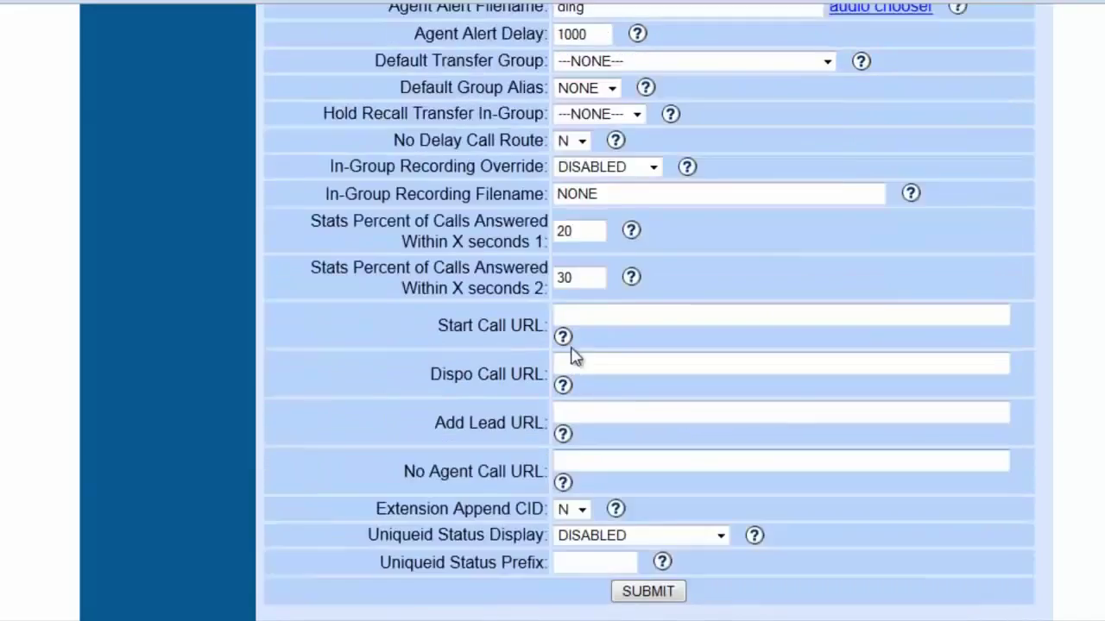
{"action": "scroll", "coordinate": [573, 348], "scroll_direction": "up", "scroll_amount": 5}
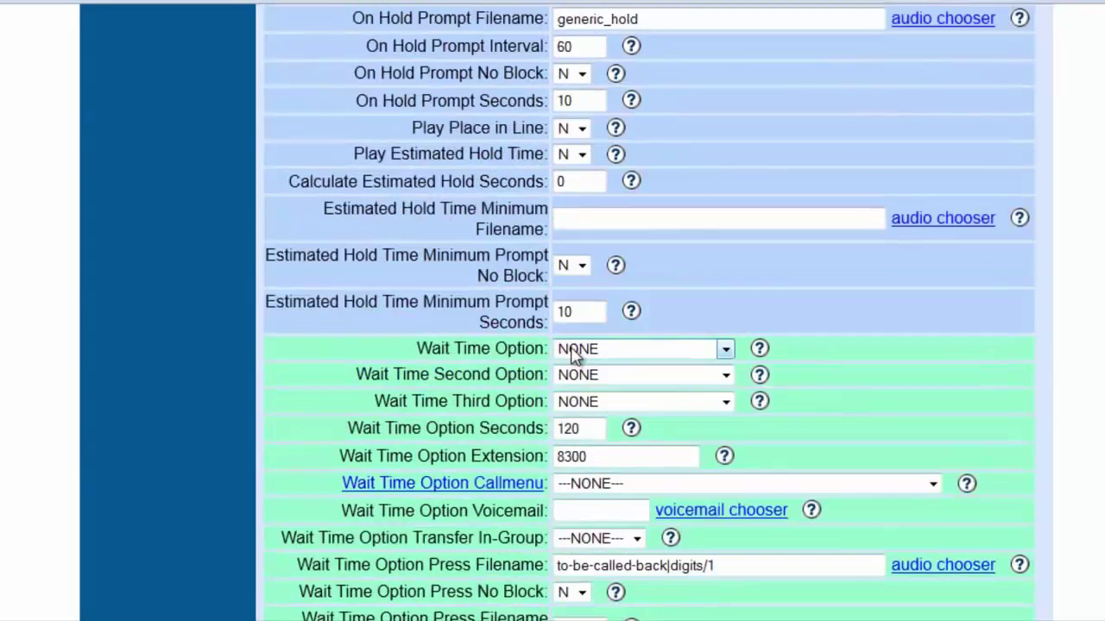
{"action": "scroll", "coordinate": [573, 354], "scroll_direction": "up", "scroll_amount": 2}
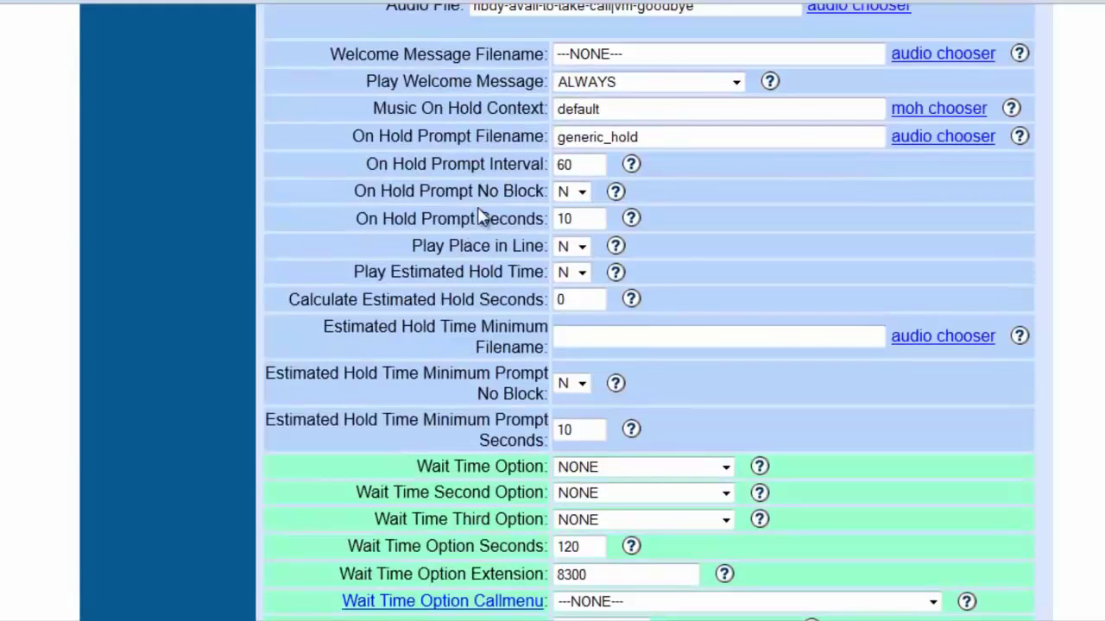
Choose TEST_MUSIC_ON_HOLD as TX_CALLBACK's Music On Hold Context
{"action": "left_click_drag", "start_coordinate": [385, 108], "coordinate": [530, 109]}
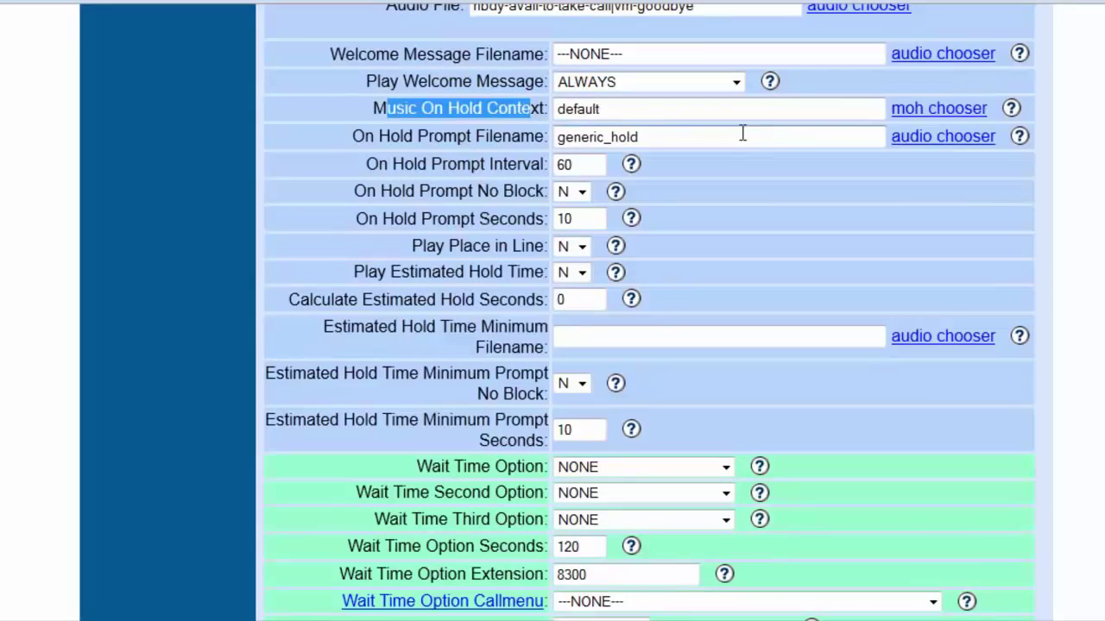
{"action": "left_click", "coordinate": [940, 116]}
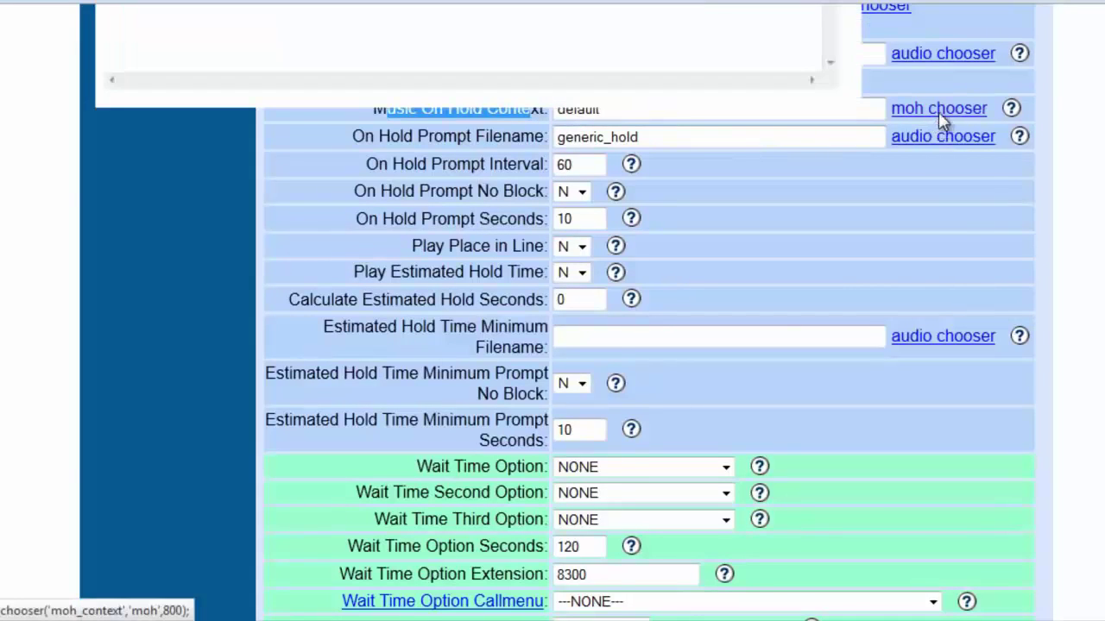
{"action": "scroll", "coordinate": [938, 118], "scroll_direction": "up", "scroll_amount": 6}
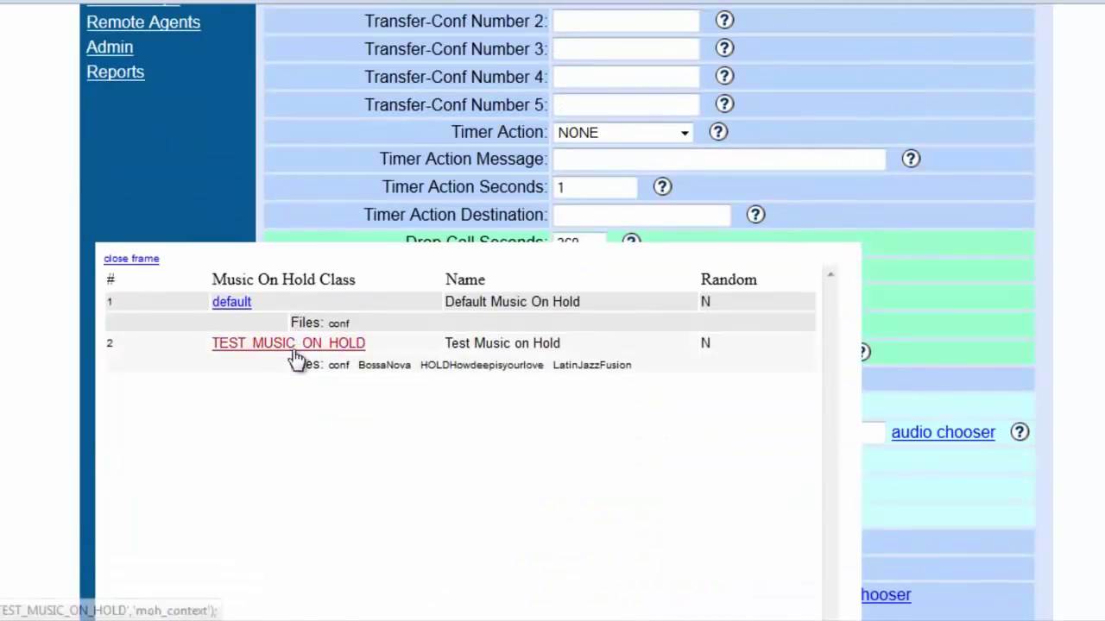
{"action": "left_click", "coordinate": [294, 345]}
{"action": "scroll", "coordinate": [682, 455], "scroll_direction": "down", "scroll_amount": 20}
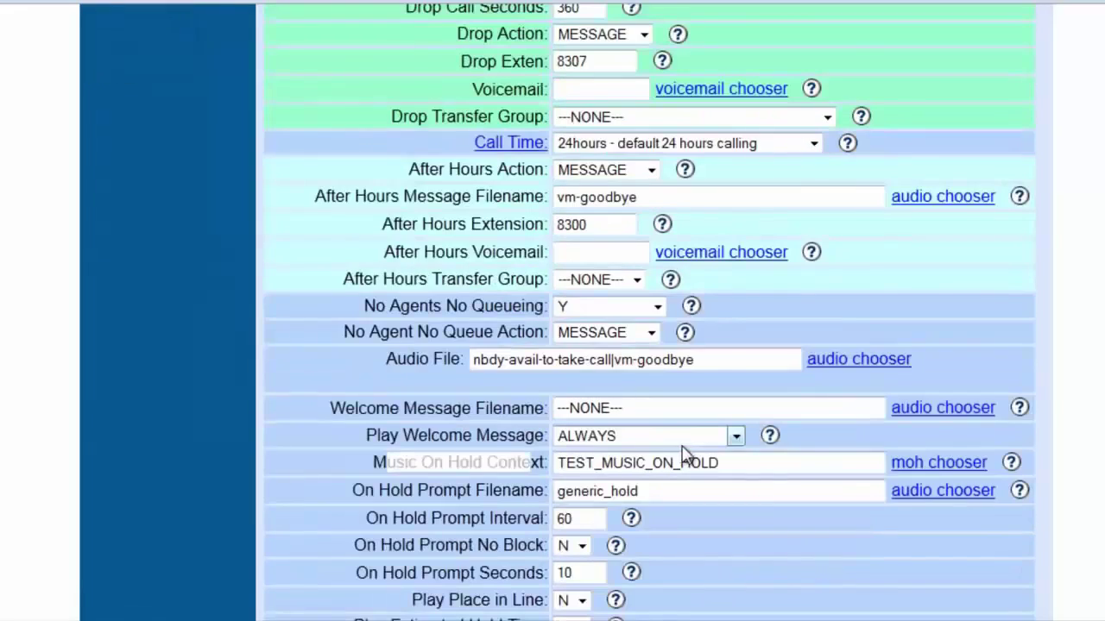
{"action": "scroll", "coordinate": [683, 442], "scroll_direction": "down", "scroll_amount": 4}
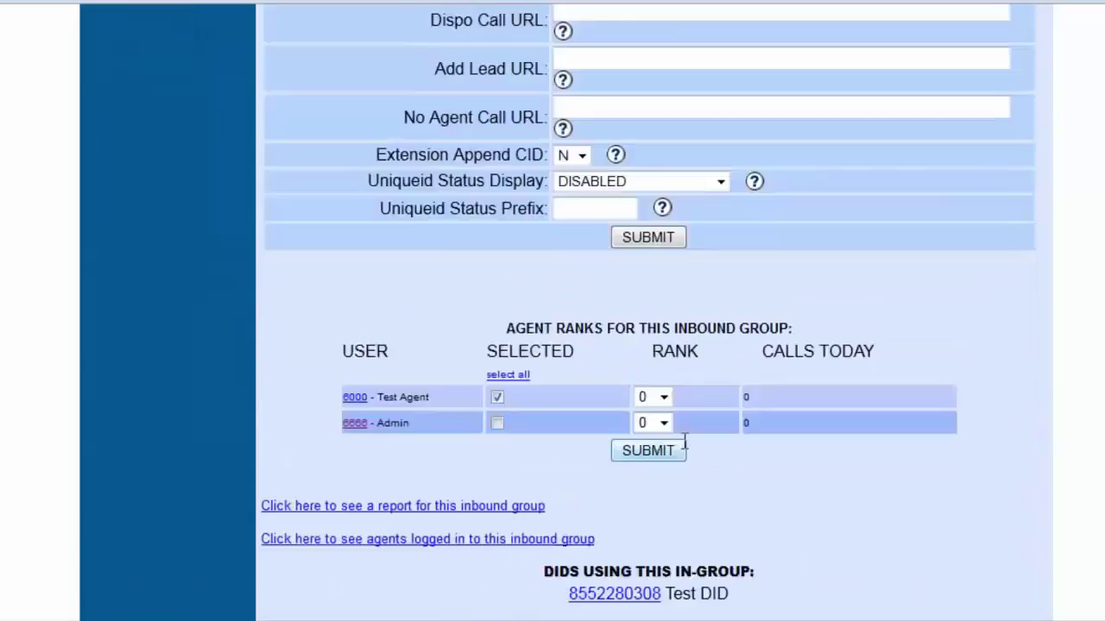
{"action": "scroll", "coordinate": [673, 414], "scroll_direction": "up", "scroll_amount": 2}
Submit TX_CALLBACK with TEST_MUSIC_ON_HOLD, verify the saved fields (Drop Call Seconds 360), and resubmit
{"action": "left_click", "coordinate": [656, 356]}
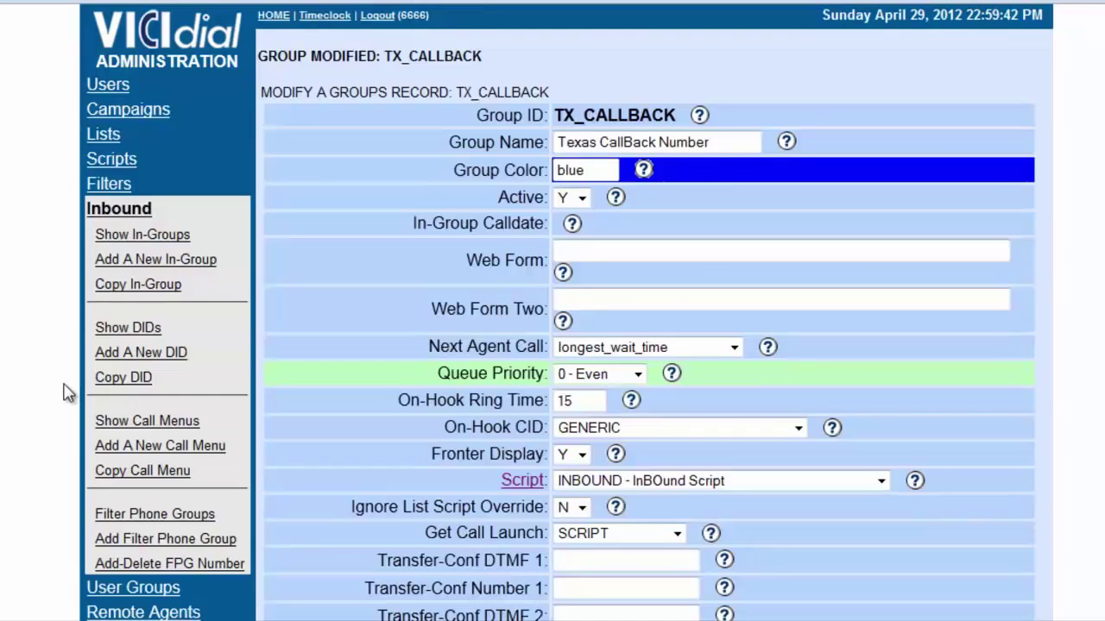
{"action": "scroll", "coordinate": [68, 392], "scroll_direction": "down", "scroll_amount": 7}
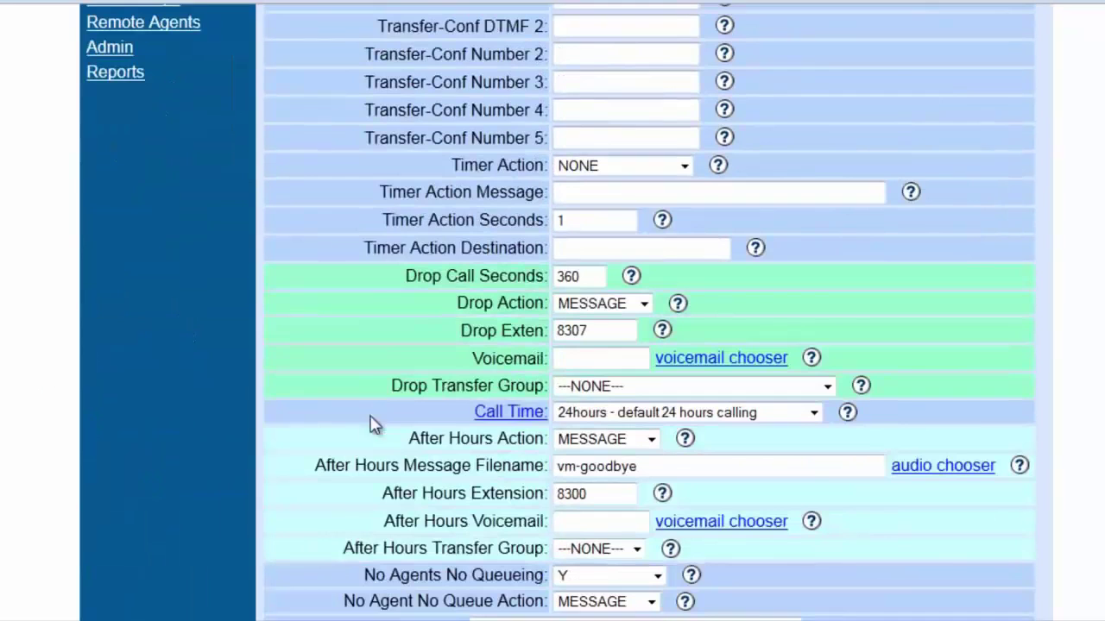
{"action": "left_click_drag", "start_coordinate": [591, 276], "coordinate": [547, 276]}
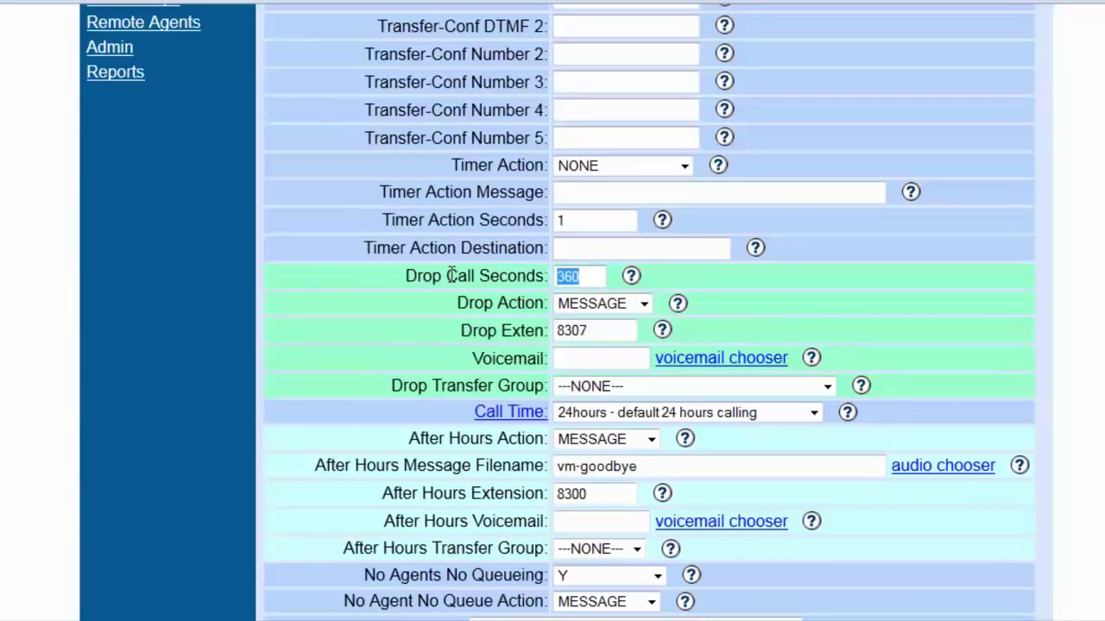
{"action": "scroll", "coordinate": [450, 273], "scroll_direction": "up", "scroll_amount": 3}
{"action": "scroll", "coordinate": [451, 272], "scroll_direction": "up", "scroll_amount": 4}
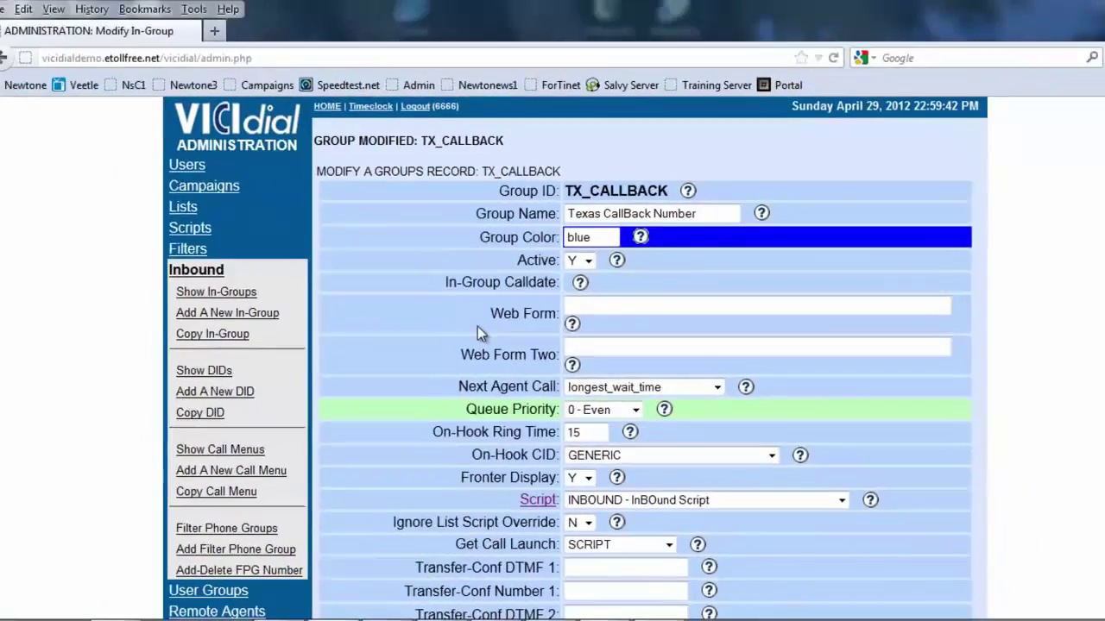
{"action": "scroll", "coordinate": [449, 297], "scroll_direction": "down", "scroll_amount": 4}
{"action": "scroll", "coordinate": [482, 335], "scroll_direction": "down", "scroll_amount": 15}
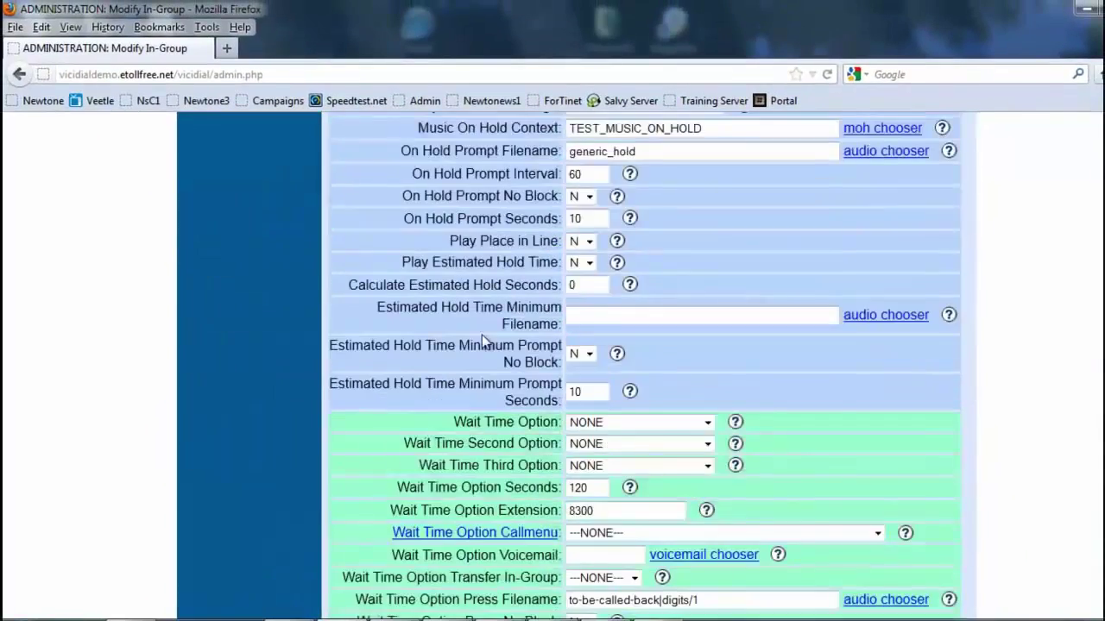
{"action": "scroll", "coordinate": [744, 437], "scroll_direction": "down", "scroll_amount": 5}
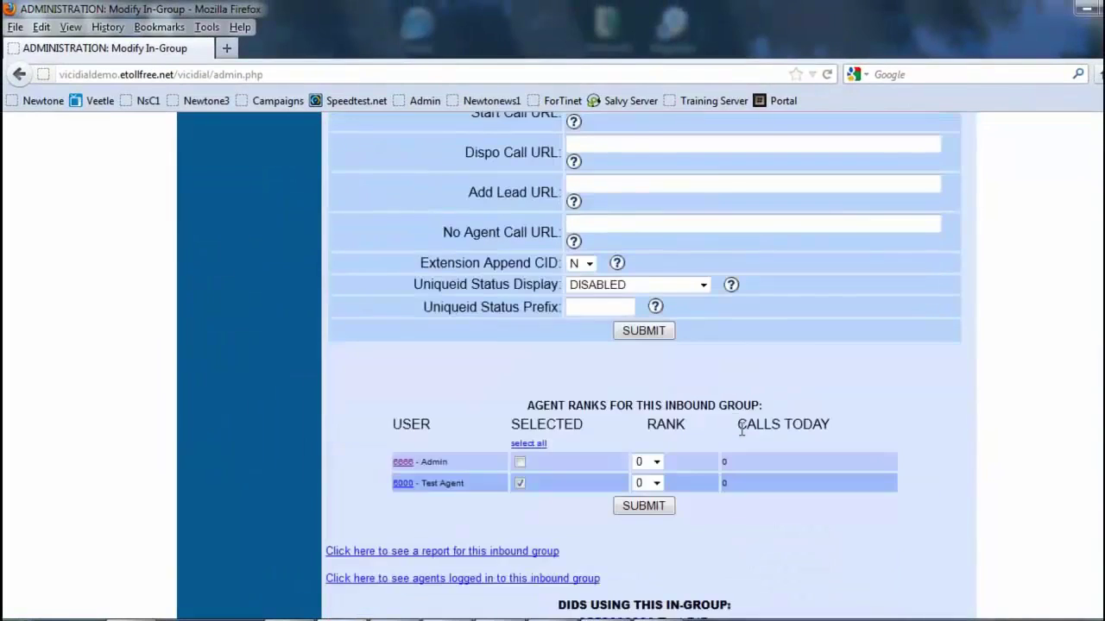
{"action": "left_click", "coordinate": [657, 336]}
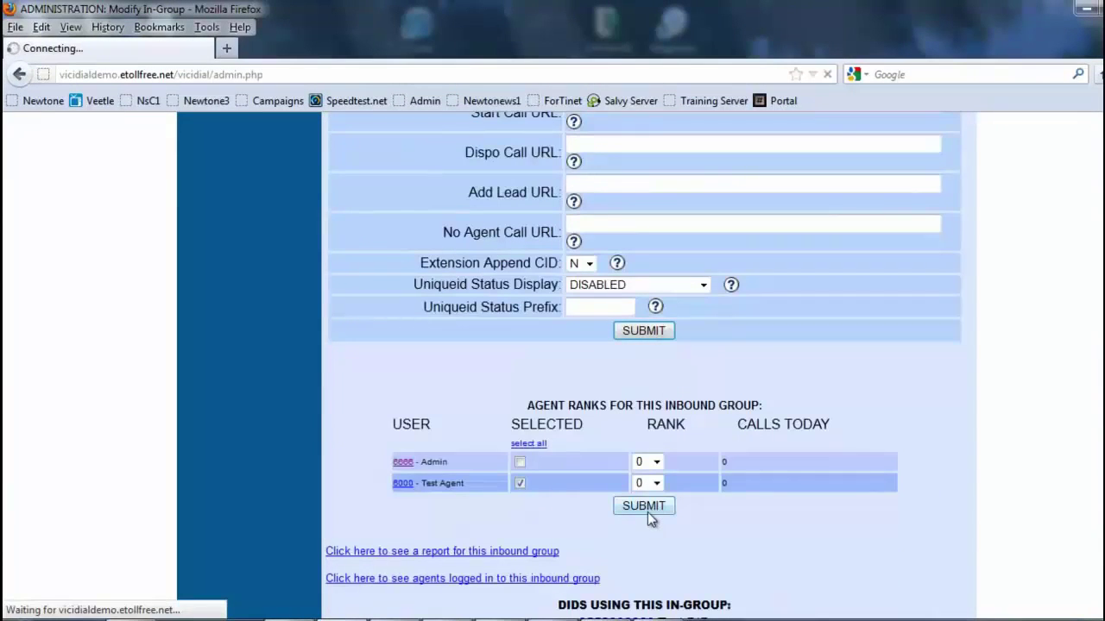